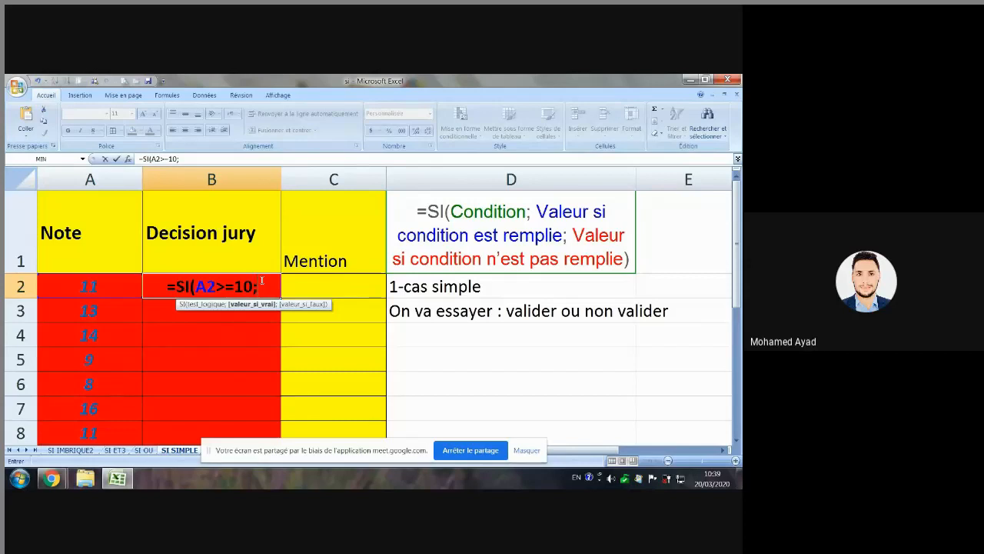
- Complete the SI formula in B2 with valider as the true value and NV as the false value
type("valider")
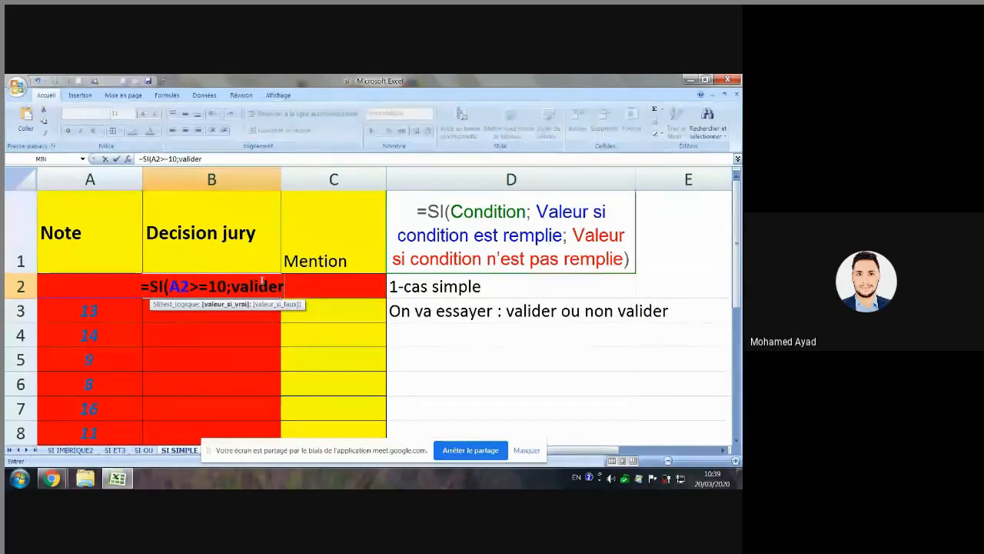
type(";")
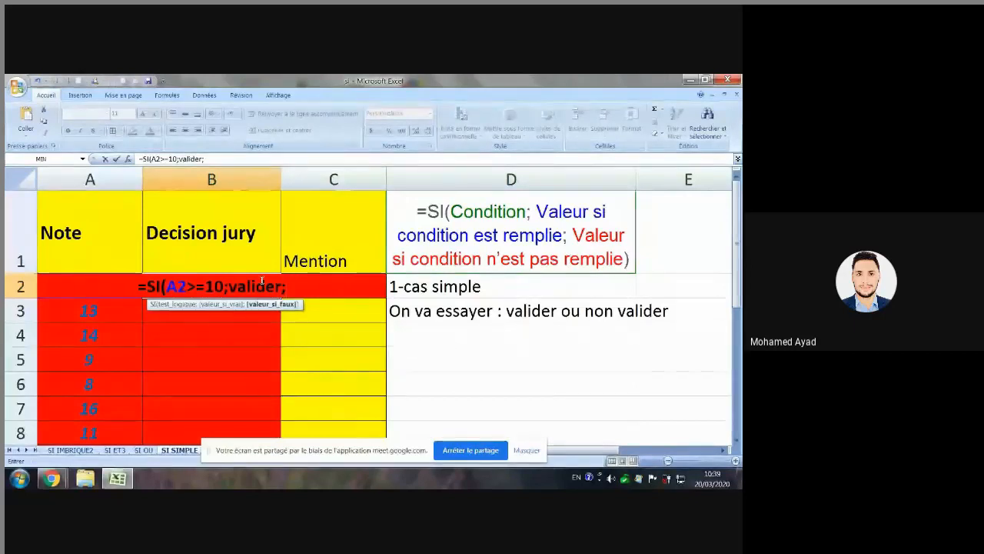
type("NV")
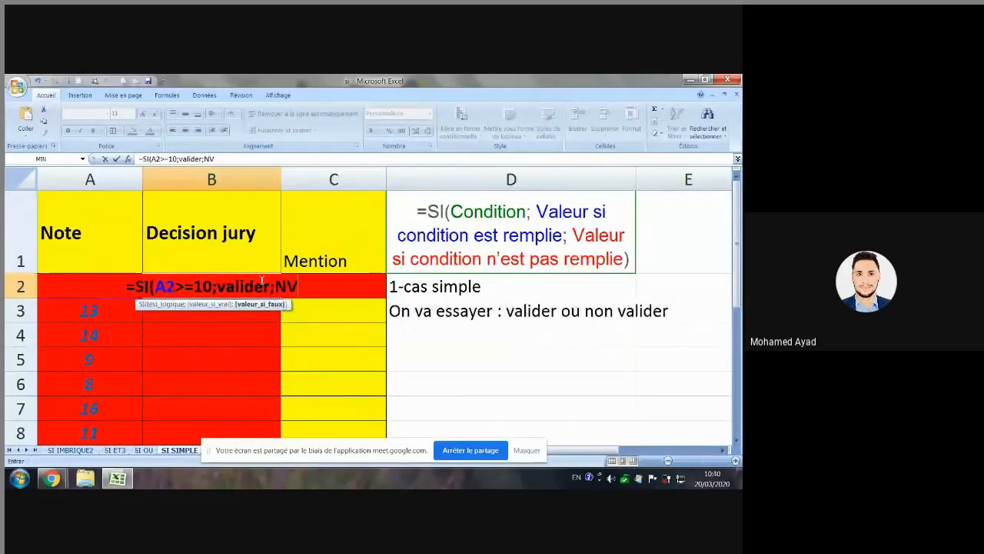
type("_")
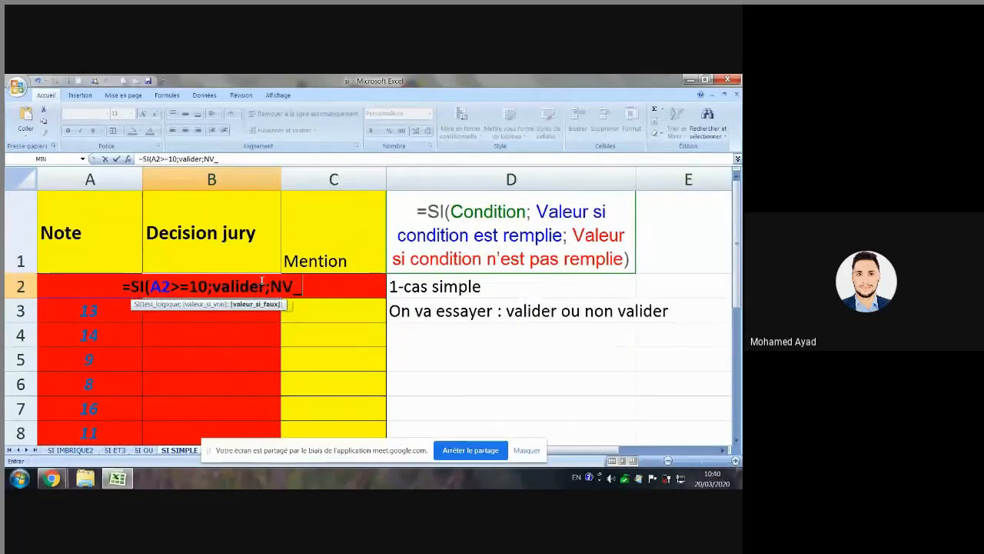
key("BackSpace")
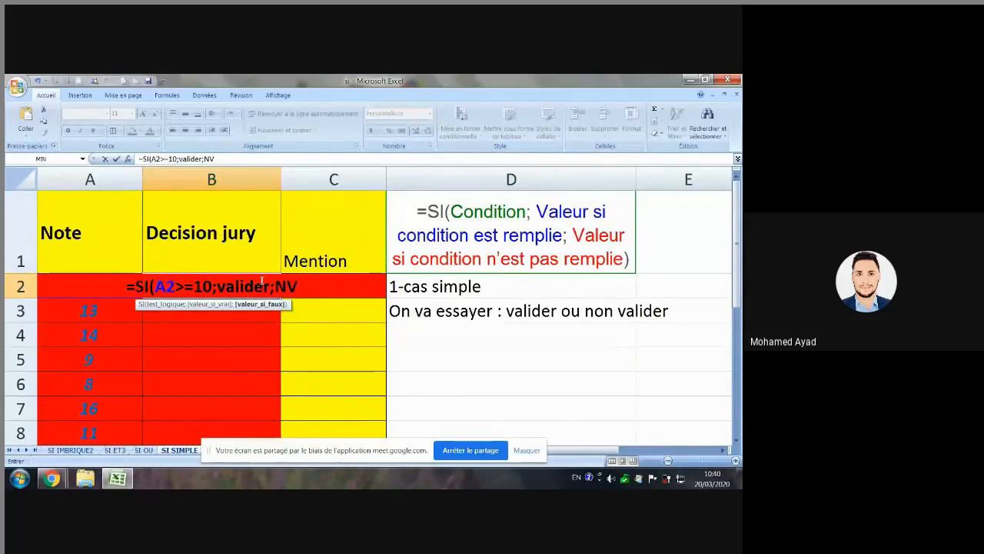
type(")")
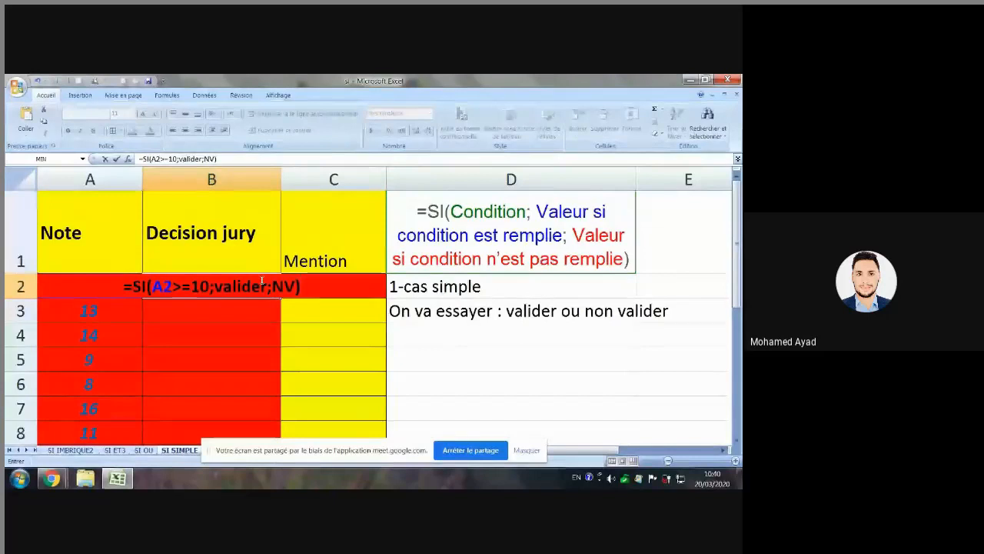
- Enclose valider and NV in quotation marks in the B2 formula and enter it as =SI(A2>=10;"valider";"NV")
left_click(216, 284)
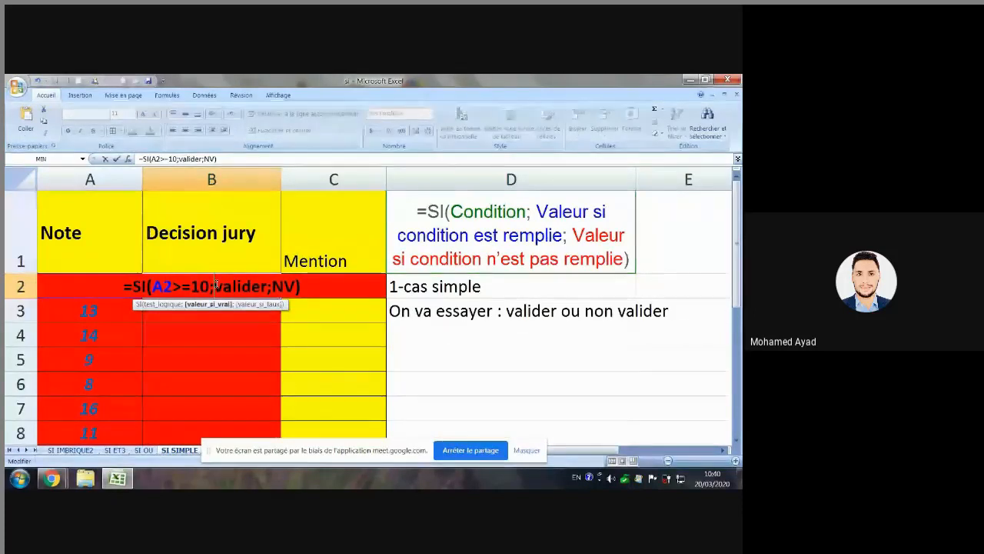
left_click(216, 286)
type("\"")
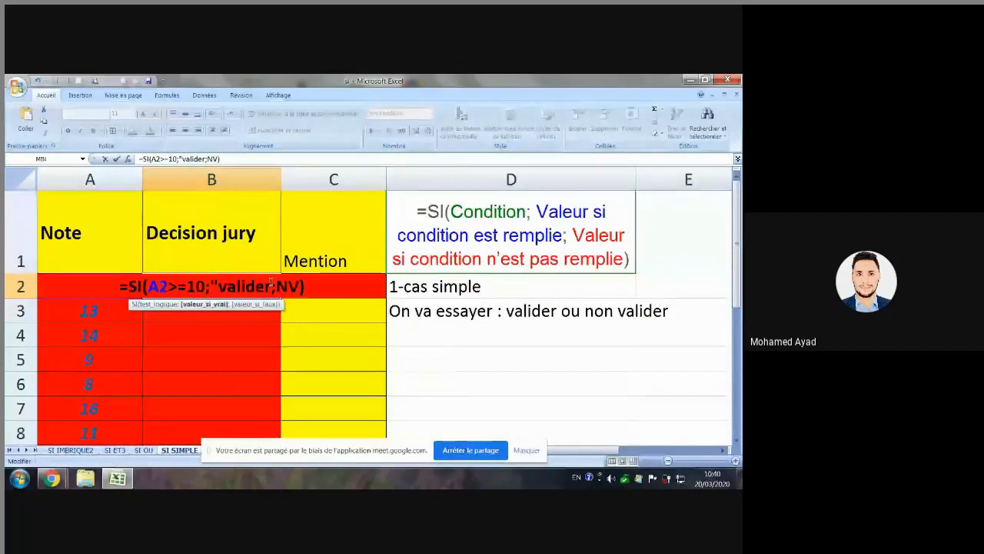
left_click(271, 284)
type("\"")
left_click(280, 285)
type("\"")
left_click(307, 286)
type("\"")
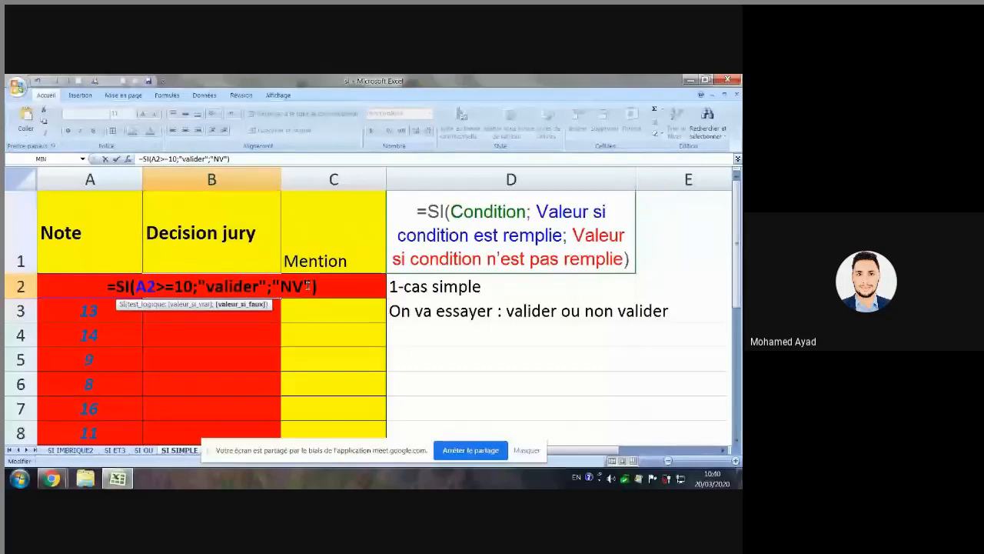
key("Return")
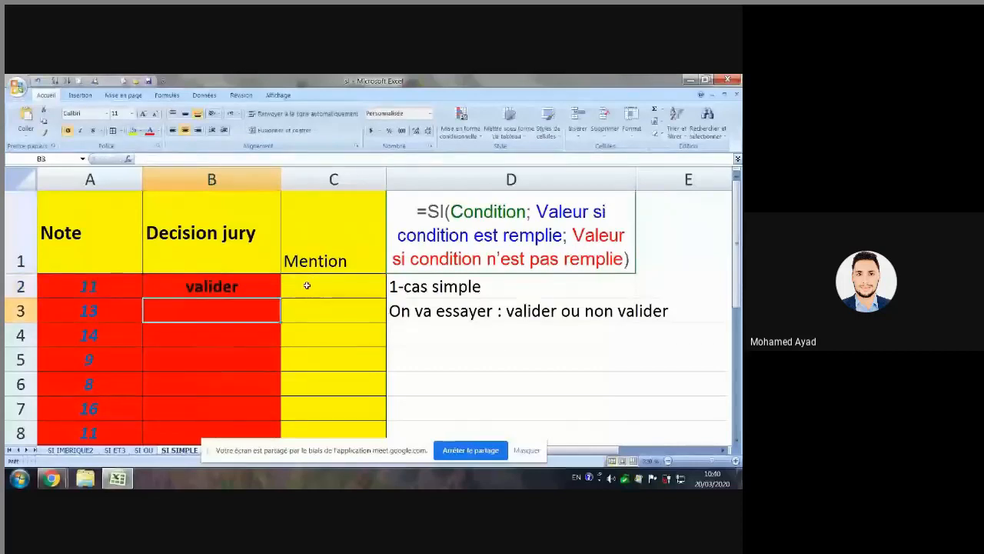
- Fill the B2 formula down the Decision jury column for all the notes
left_click(229, 278)
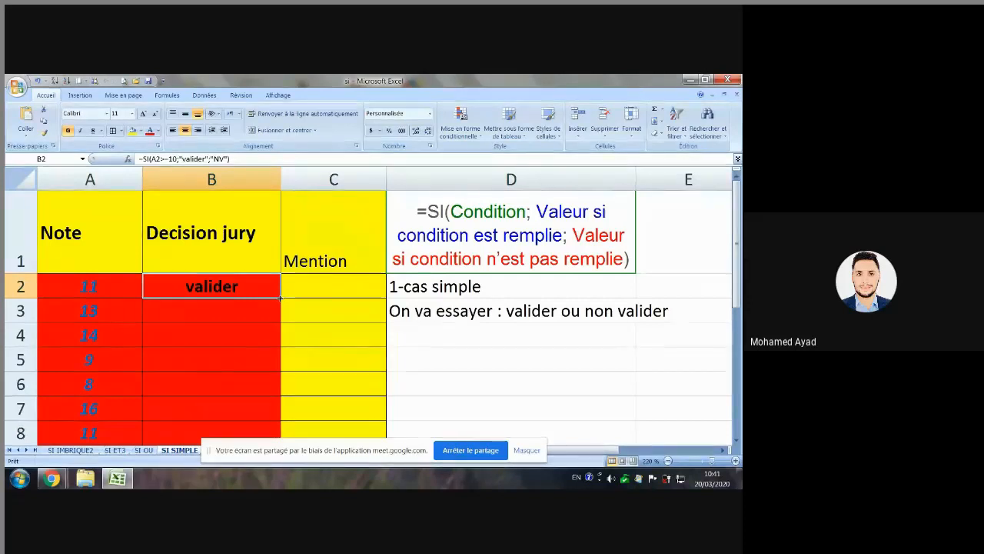
double_click(280, 298)
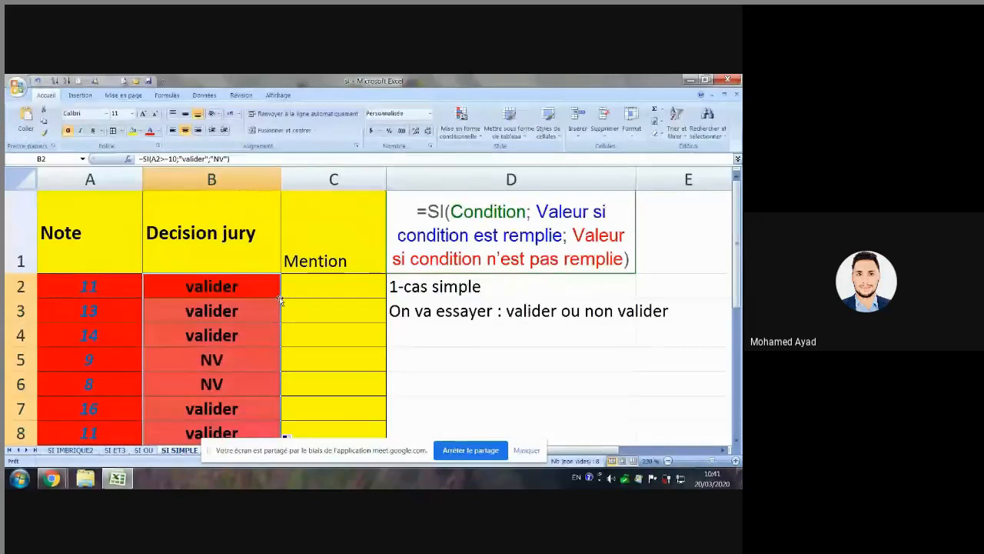
left_click(212, 383)
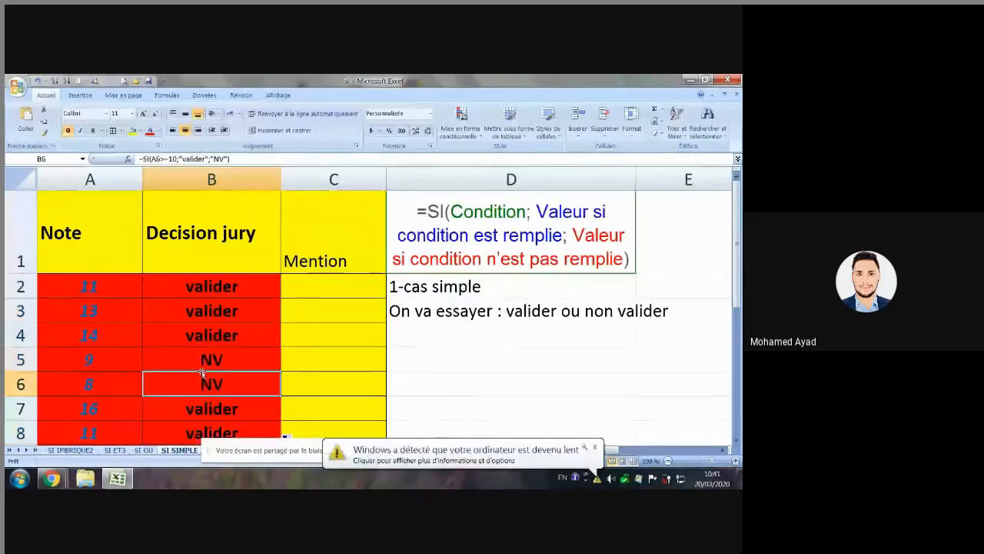
- Change the note in A4 to 7 to test the jury decision formula in that row
left_click(213, 334)
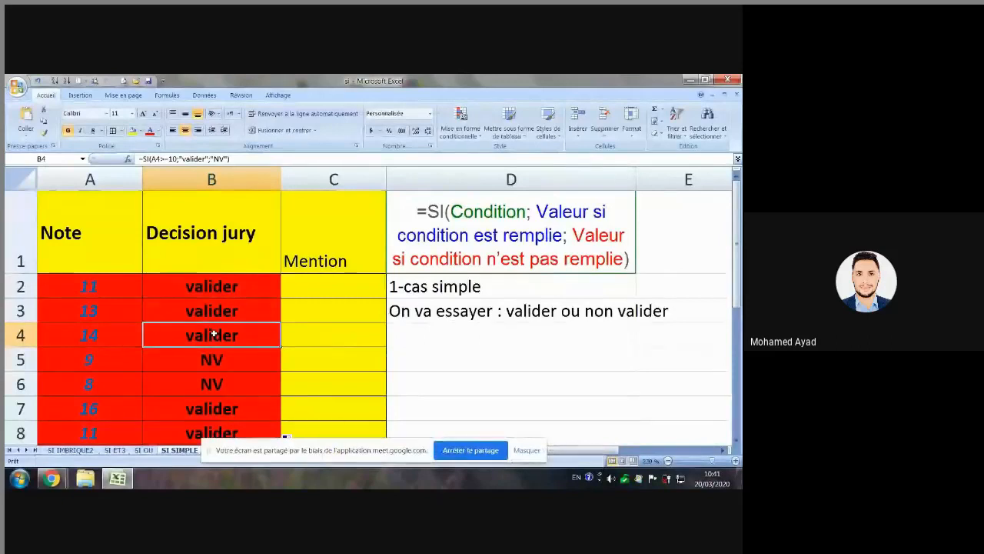
left_click(101, 330)
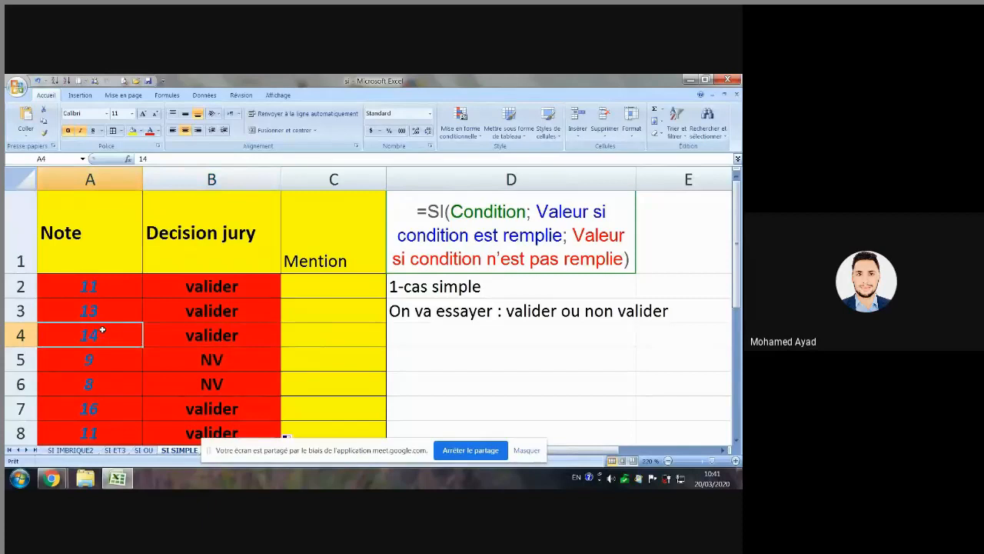
type("7")
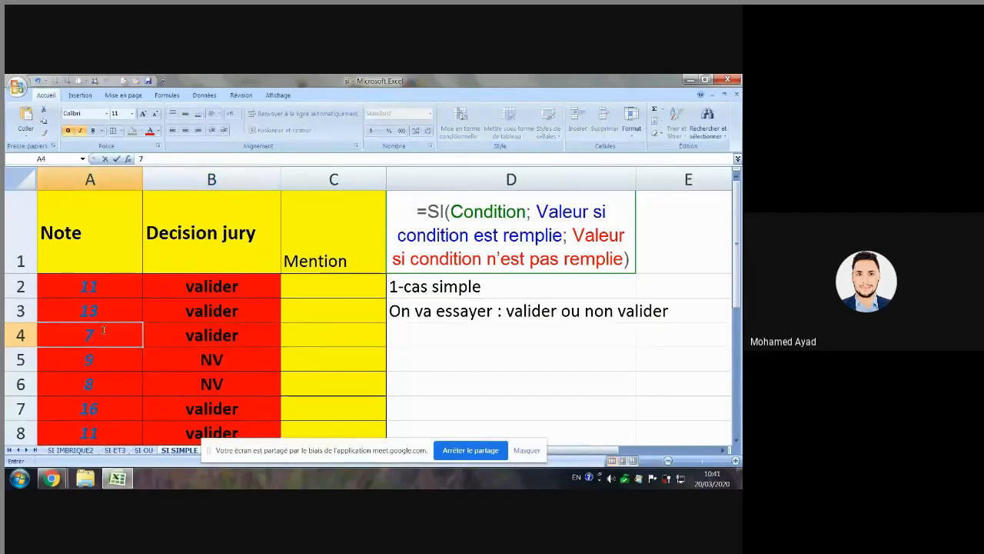
key("Return")
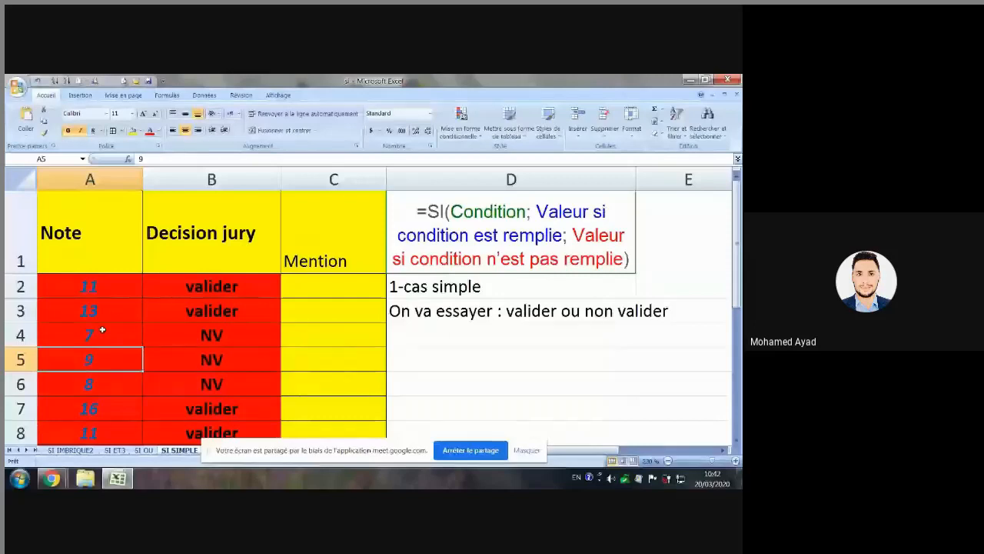
- Review the SI formula in B2, looking at its condition and its two result values
double_click(197, 295)
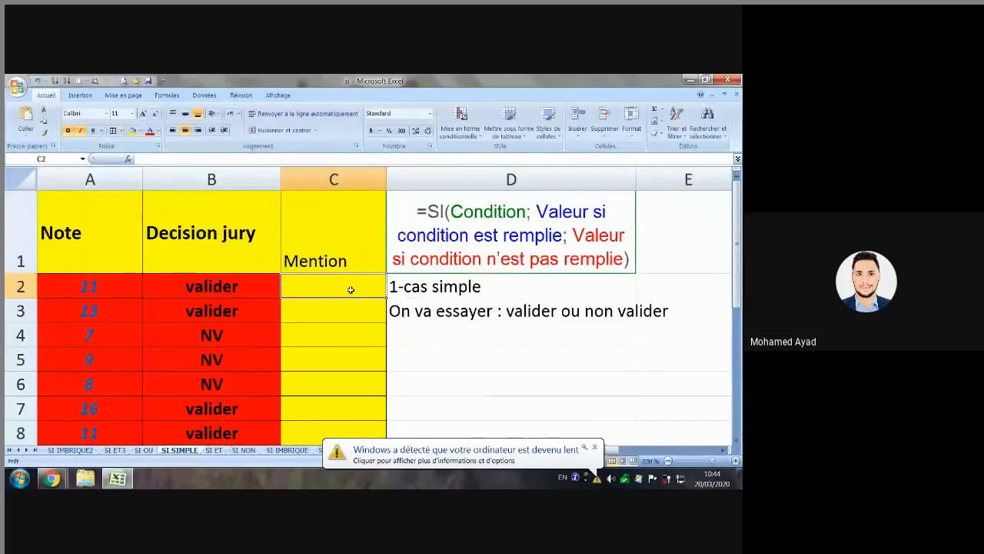
left_click(241, 290)
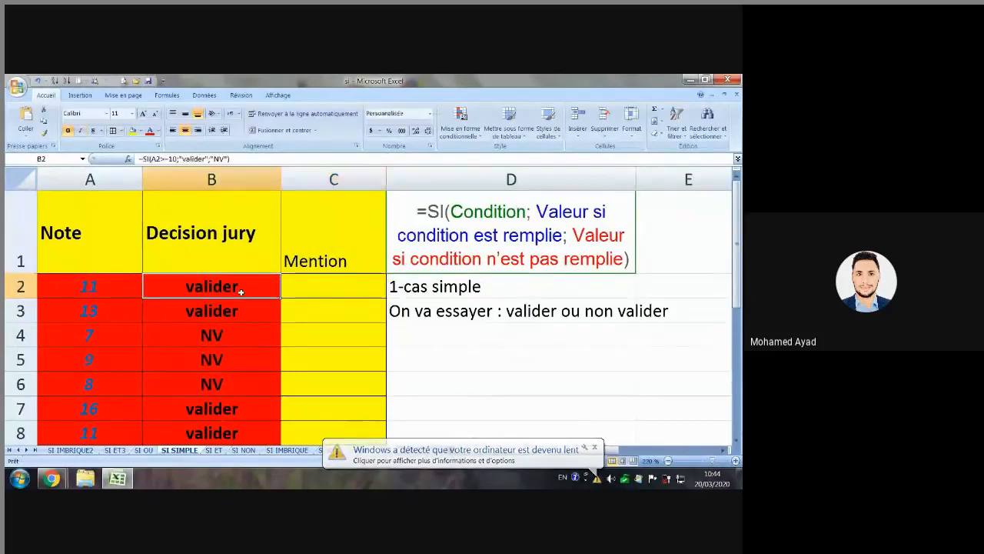
double_click(239, 290)
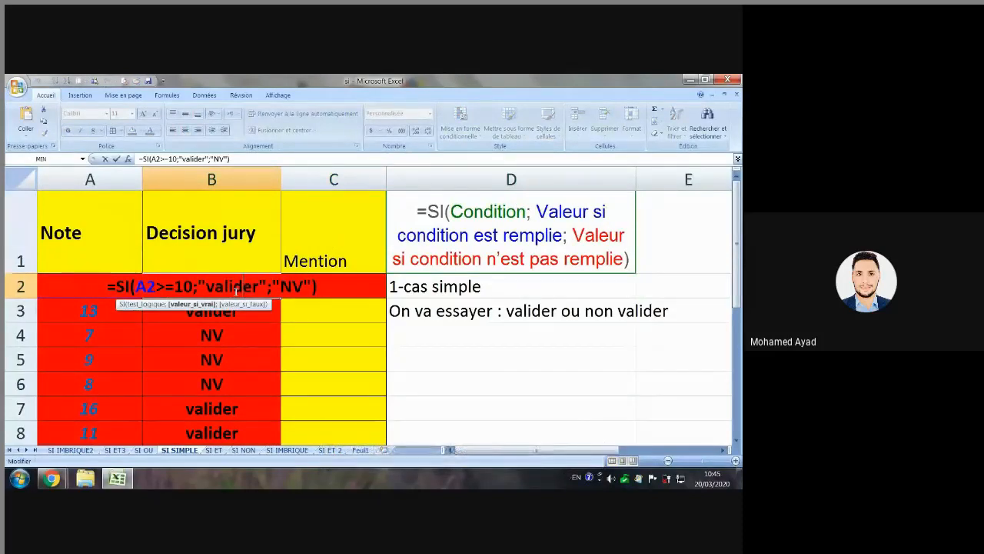
key("Return")
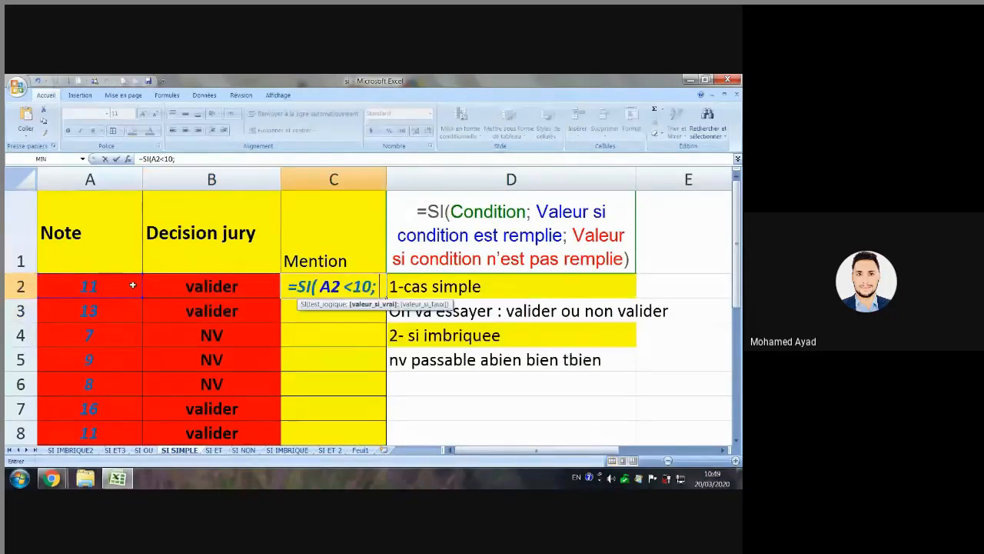
- Add "nv" as the value for notes below 10 in the Mention formula in C2, followed by a separator
type("\"n")
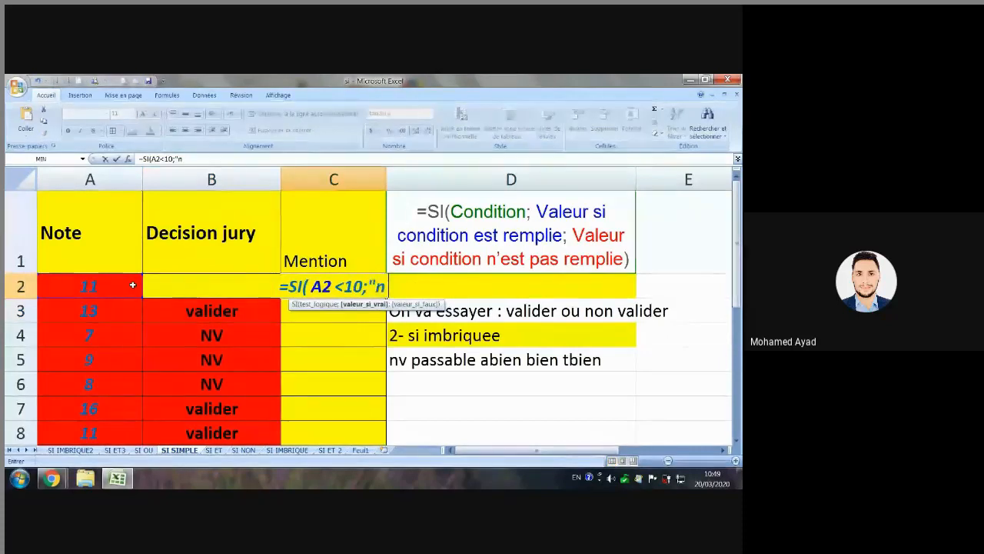
type("v\"")
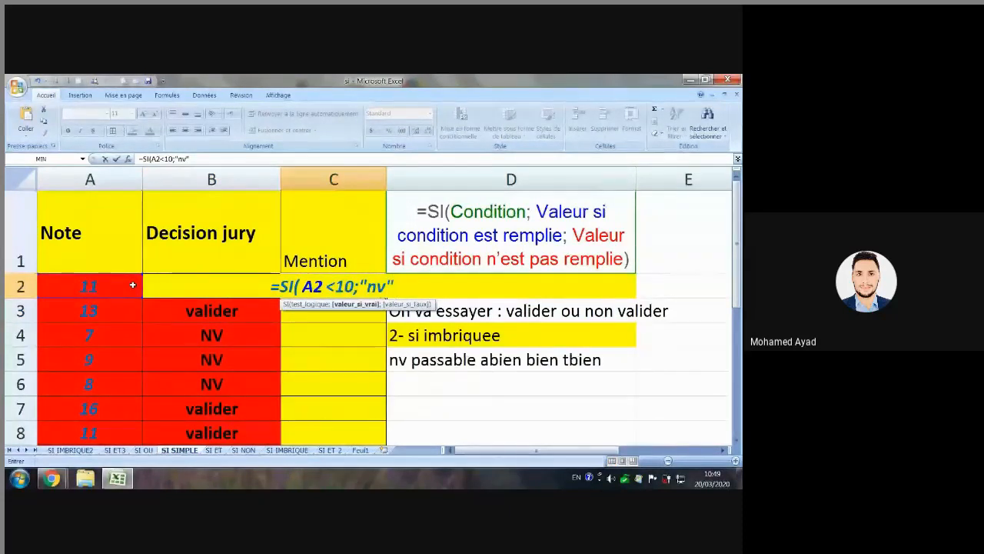
type(";")
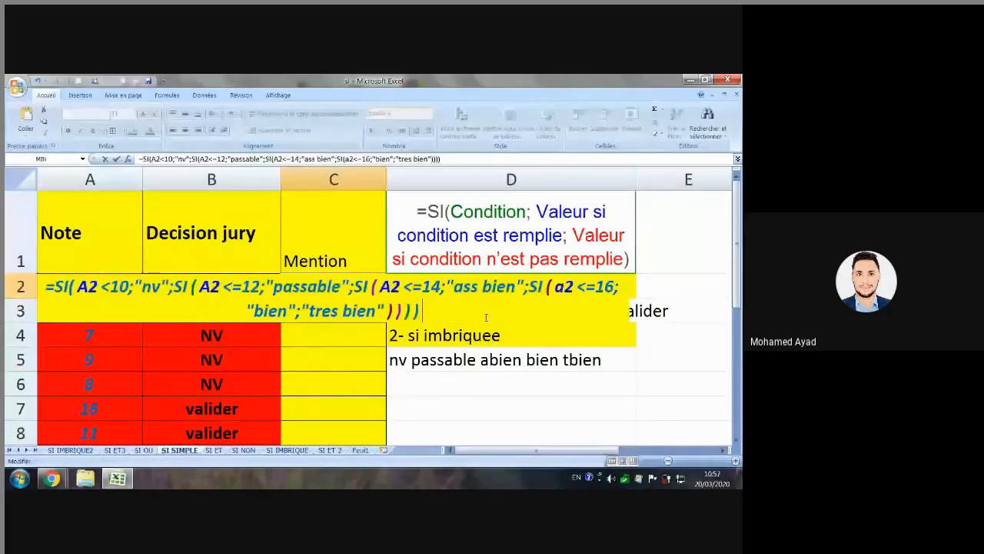
- Delete the closing parentheses and the final "tres bien" value from the end of the nested SI formula in C2
key("BackSpace")
key("BackSpace")
key("BackSpace")
key("BackSpace")
key("BackSpace")
key("BackSpace")
key("BackSpace")
key("BackSpace")
key("BackSpace")
key("BackSpace")
key("BackSpace")
key("BackSpace")
key("BackSpace")
key("BackSpace")
key("BackSpace")
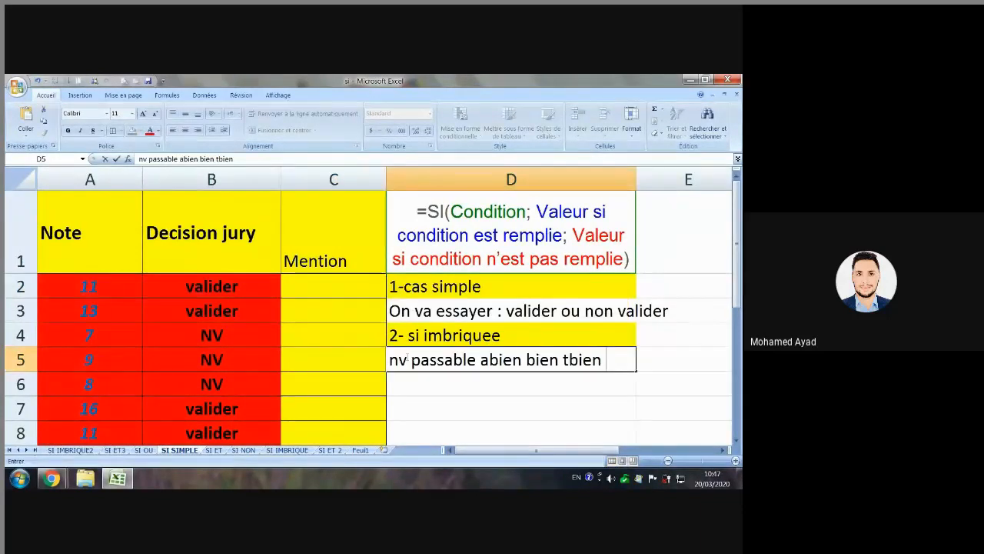
- Go through the mention levels listed in D5 one by one, highlighting nv, passable, abien, bien and tbien
left_click_drag(408, 359, 389, 359)
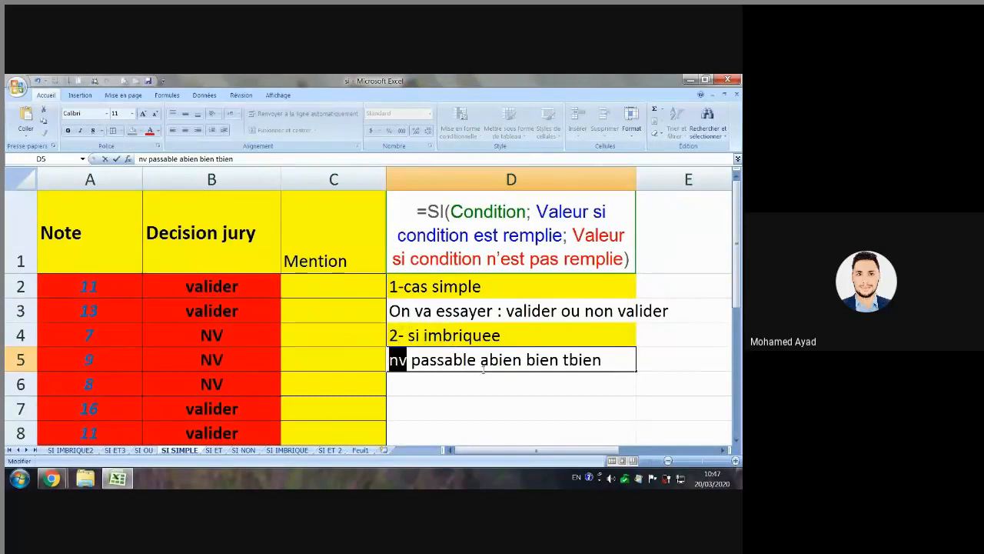
left_click_drag(478, 361, 415, 366)
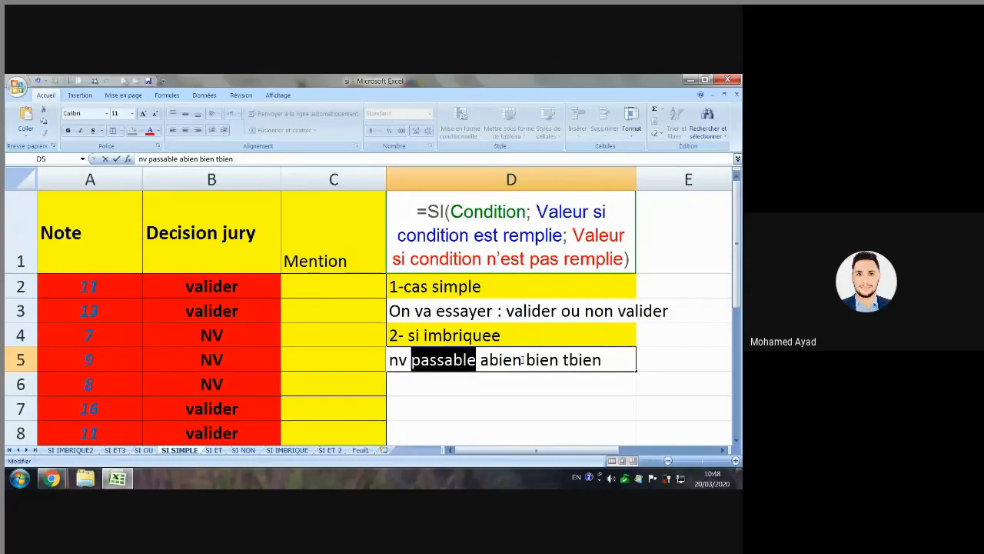
double_click(482, 360)
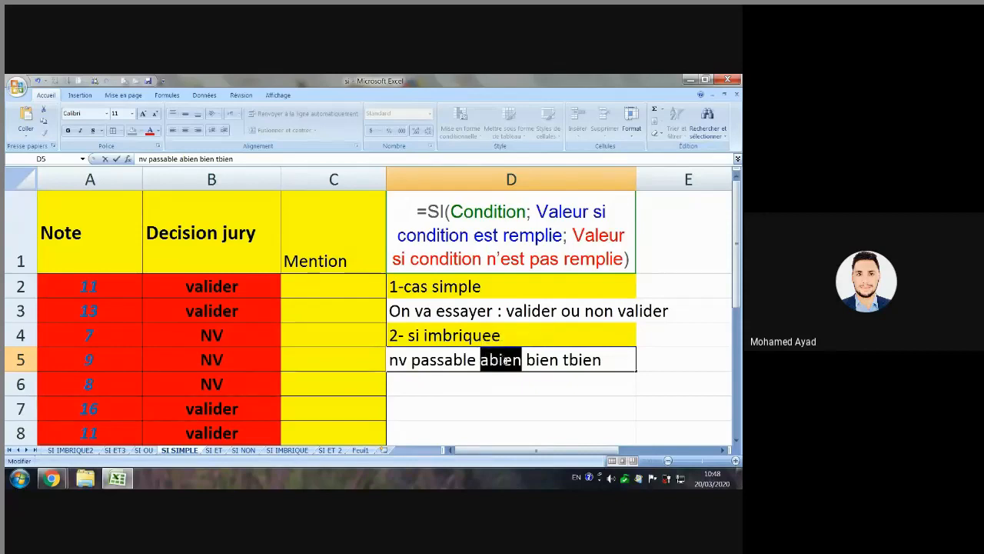
left_click(525, 361)
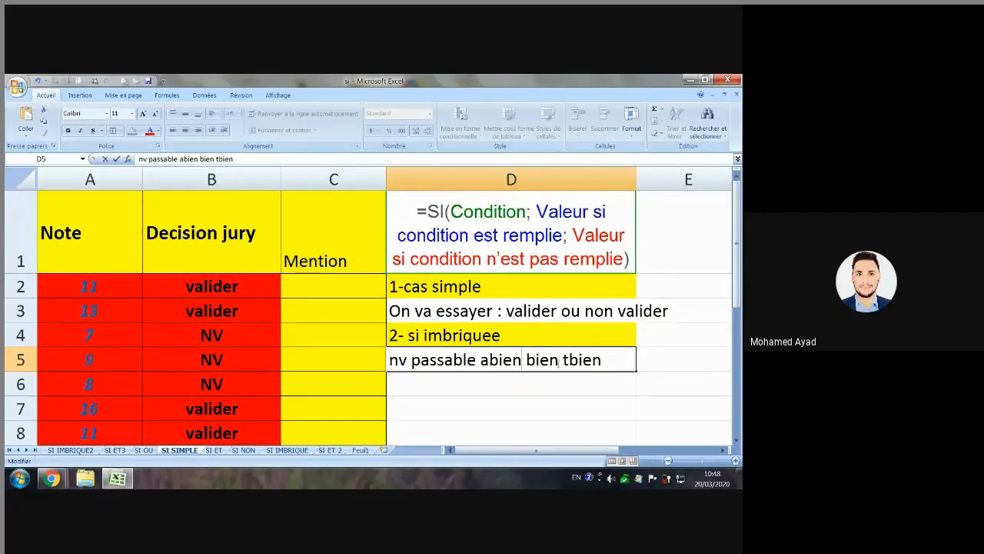
left_click_drag(558, 362, 526, 362)
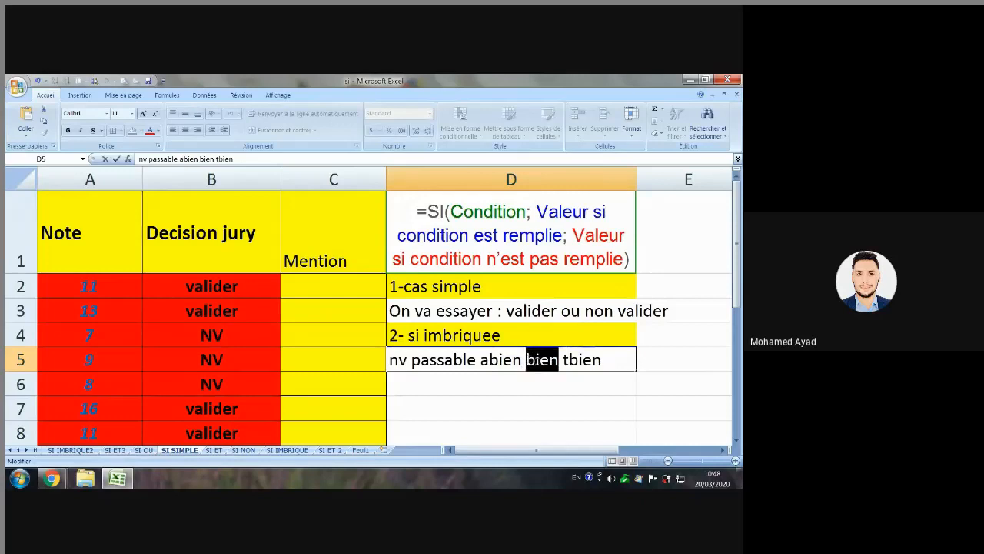
left_click(570, 360)
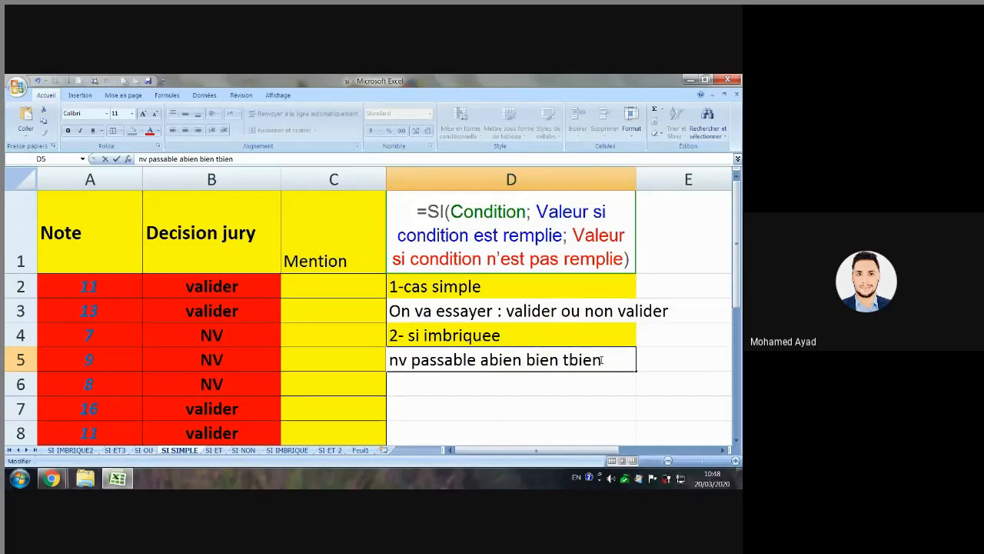
left_click_drag(601, 360, 562, 360)
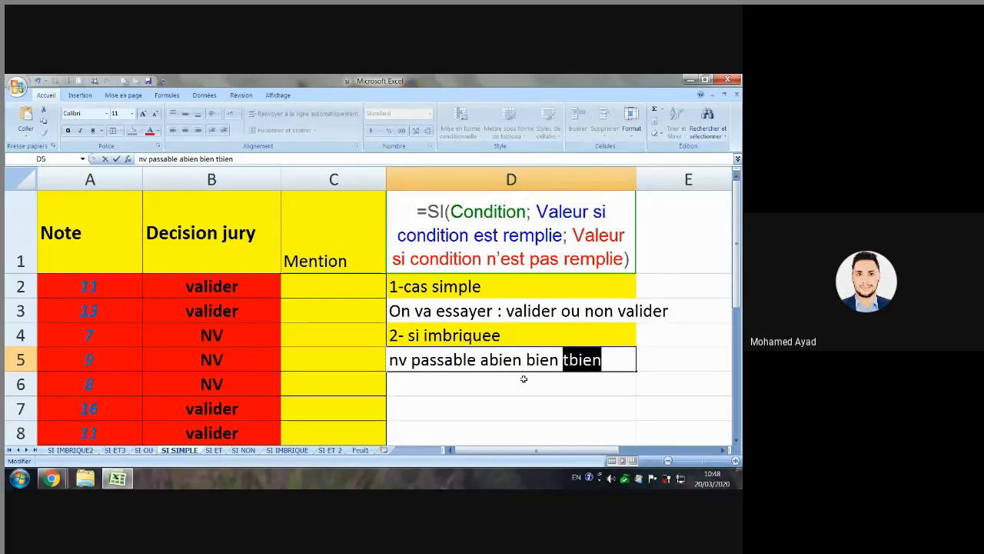
left_click(496, 360)
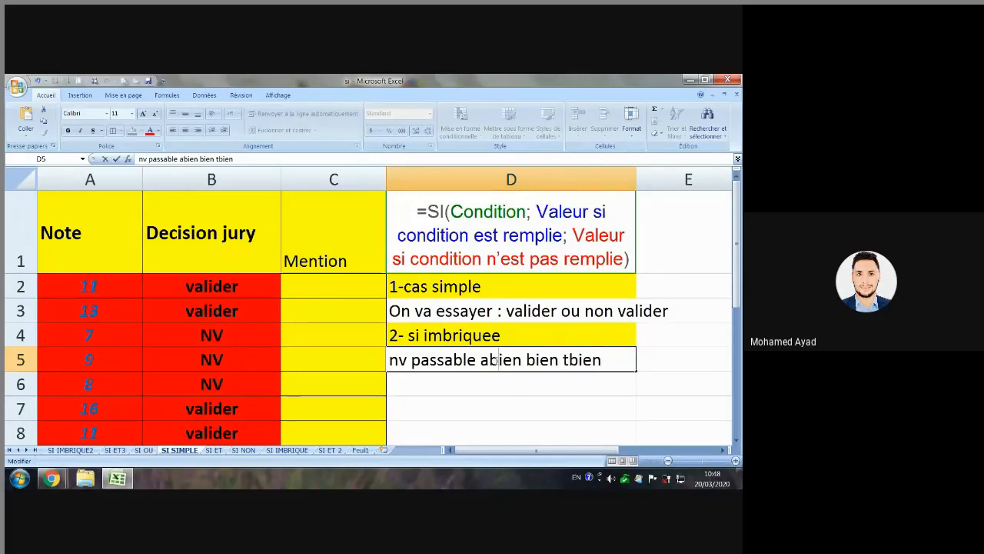
- Start an SI formula in C2 of the Mention column with the condition A2<10, followed by a separator
left_click(301, 277)
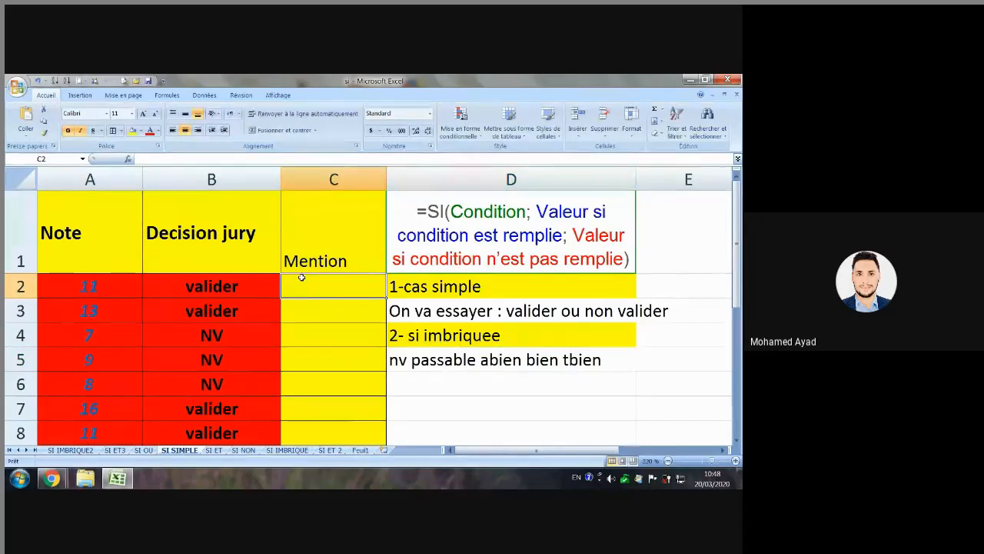
type("=")
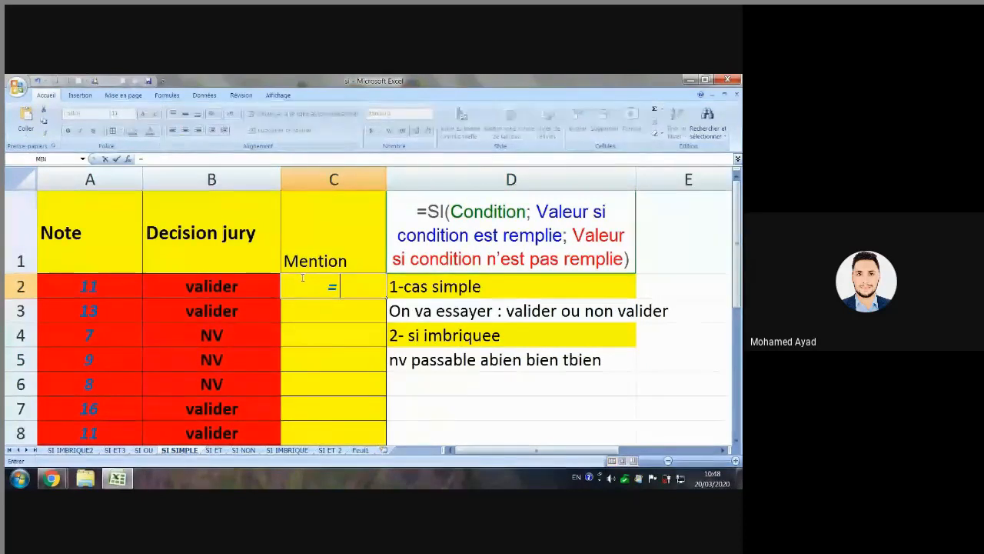
type("si")
key("Tab")
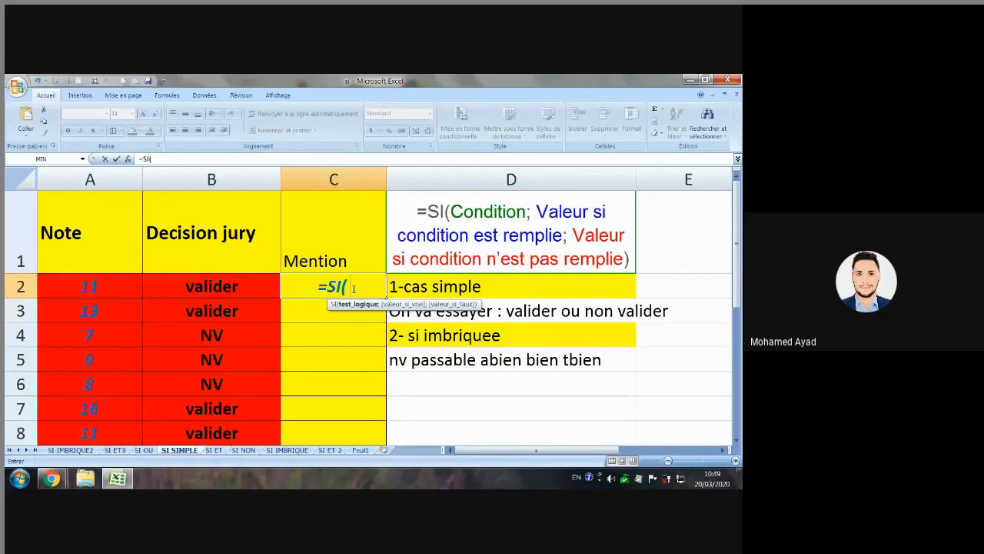
left_click(133, 285)
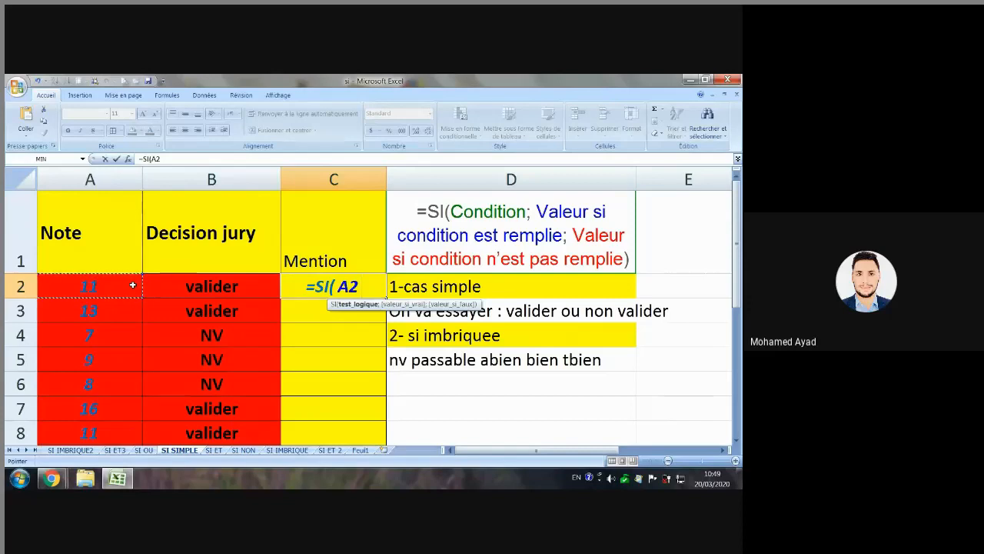
type("<")
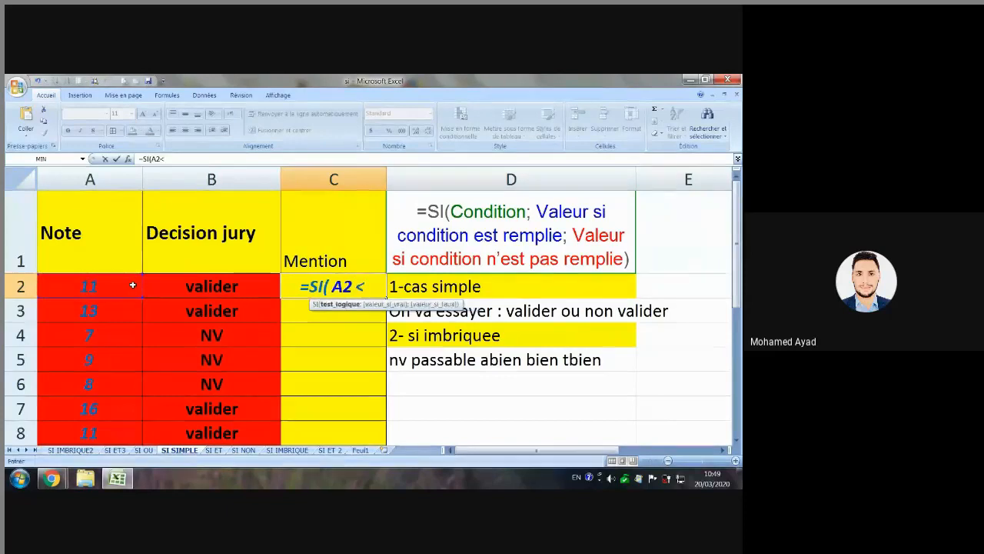
type("10")
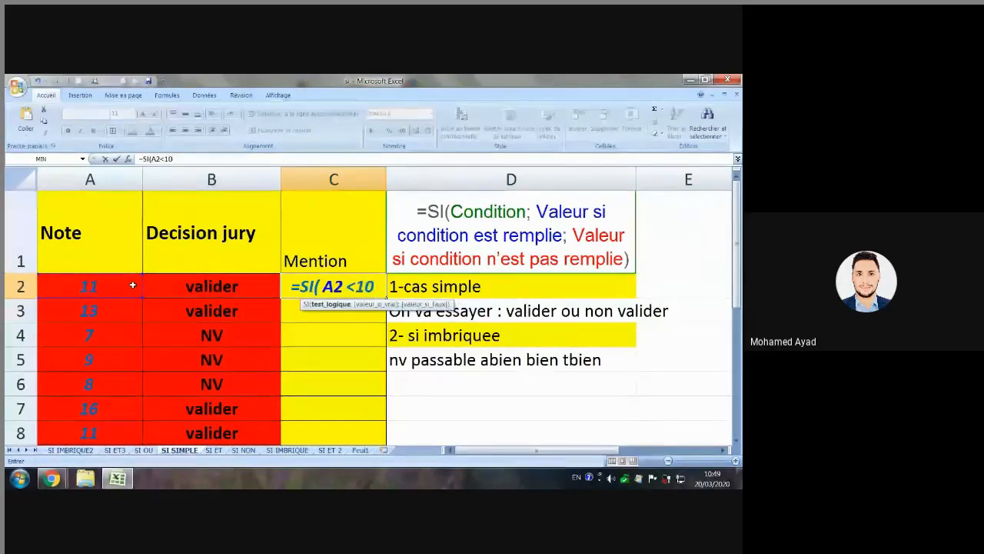
type(";")
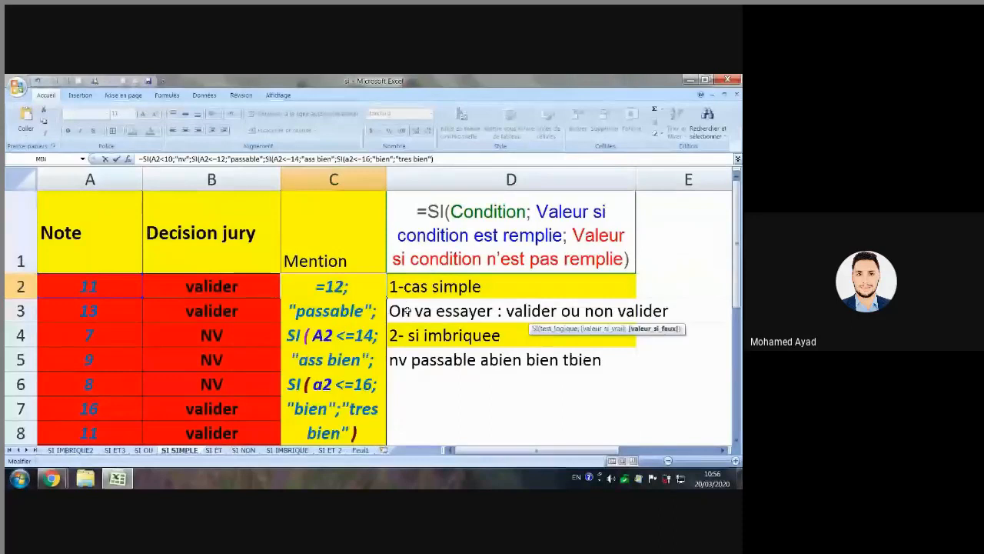
- Add three more closing parentheses at the end of the nested SI formula in C2
type(")))")
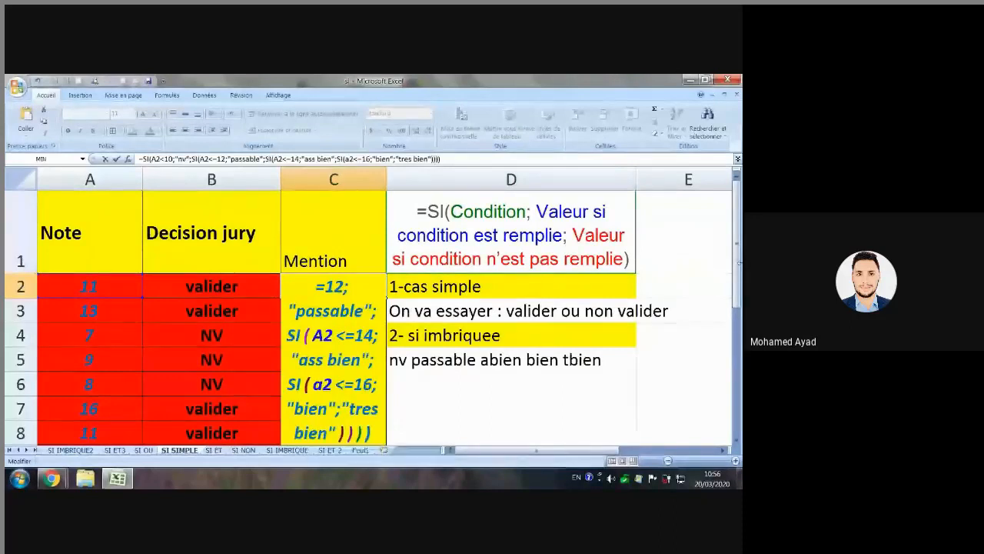
left_click_drag(738, 262, 739, 266)
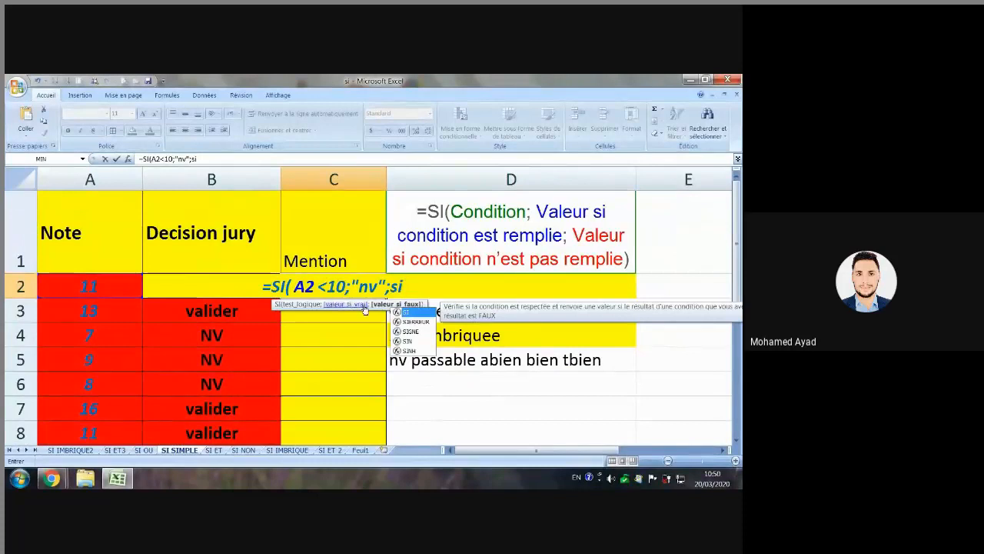
- Nest a second SI after "nv" in the C2 formula with the condition A2<=12, followed by a separator
type("(")
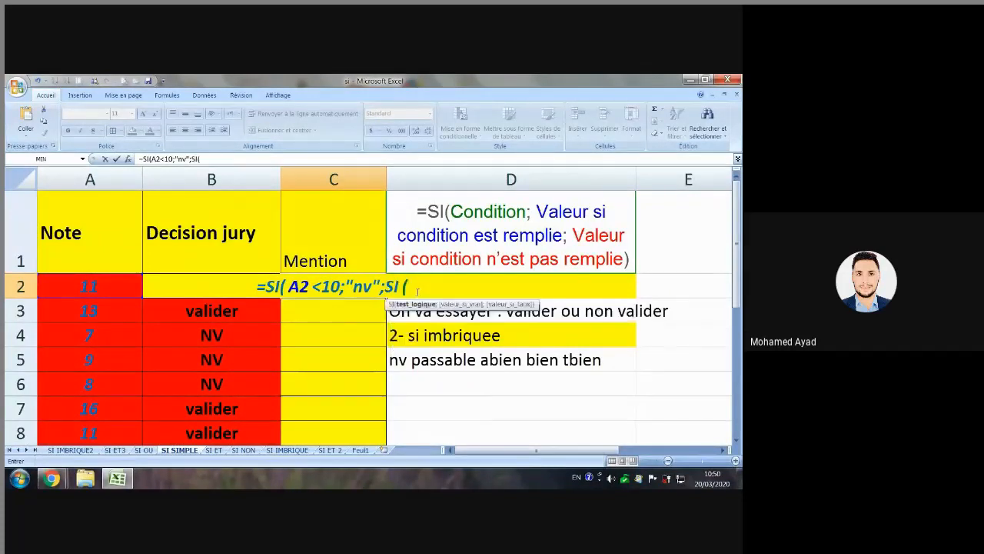
left_click(417, 293)
left_click(120, 284)
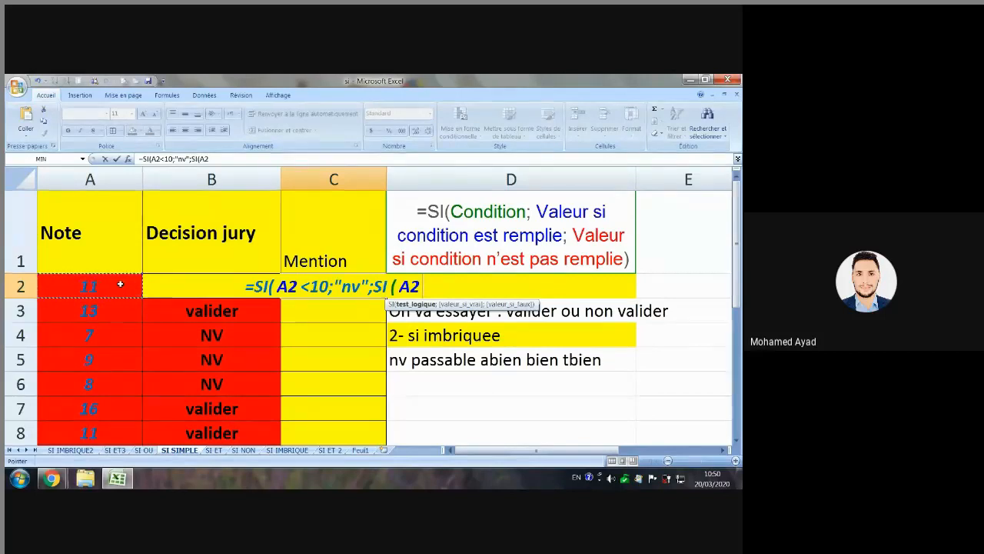
type("<")
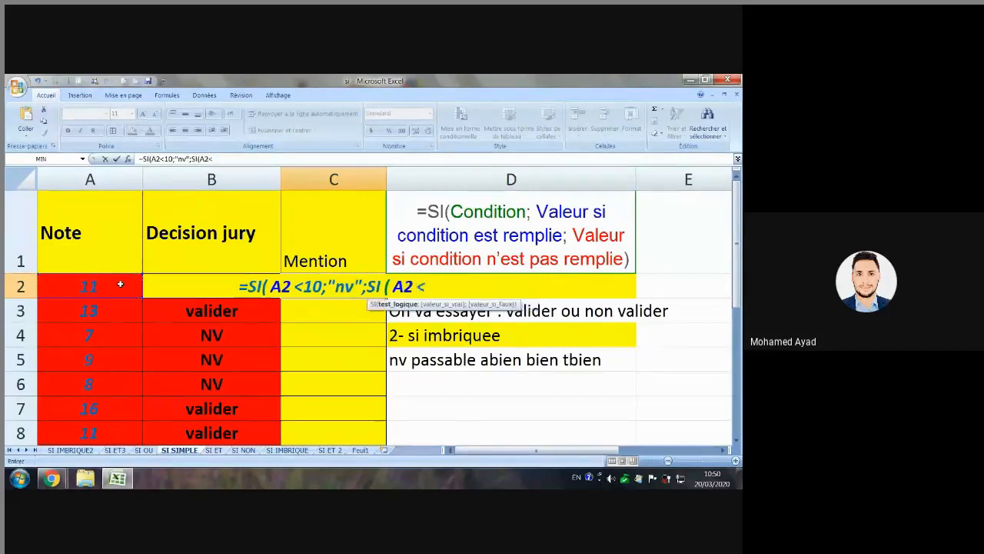
type("=")
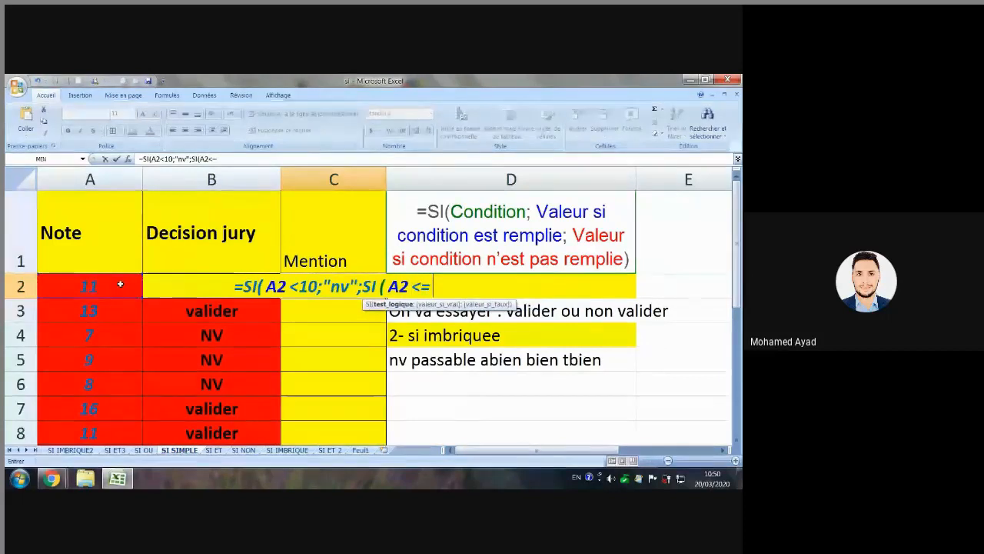
type("12;")
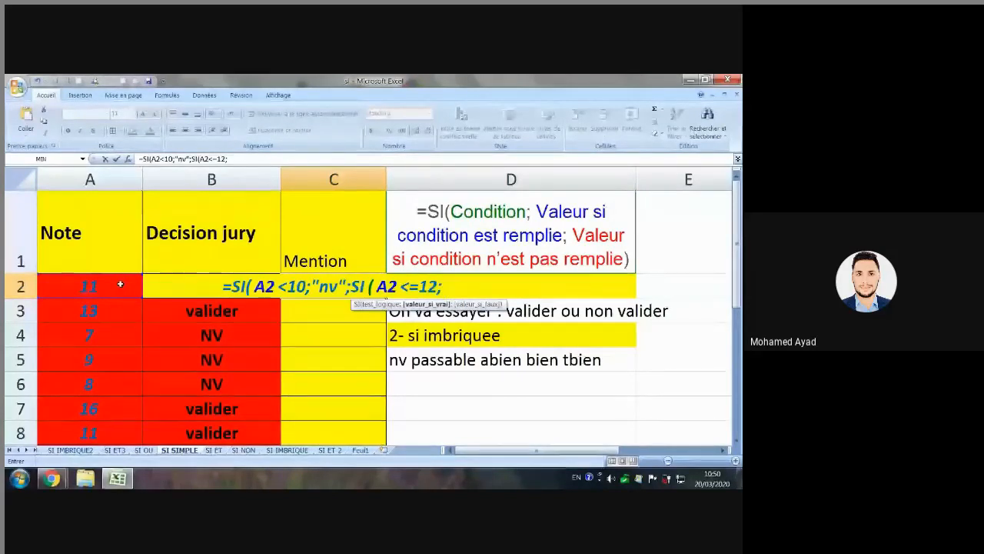
- Add "passable" as the value for notes up to 12 in the C2 formula, followed by a separator
type("\"pq")
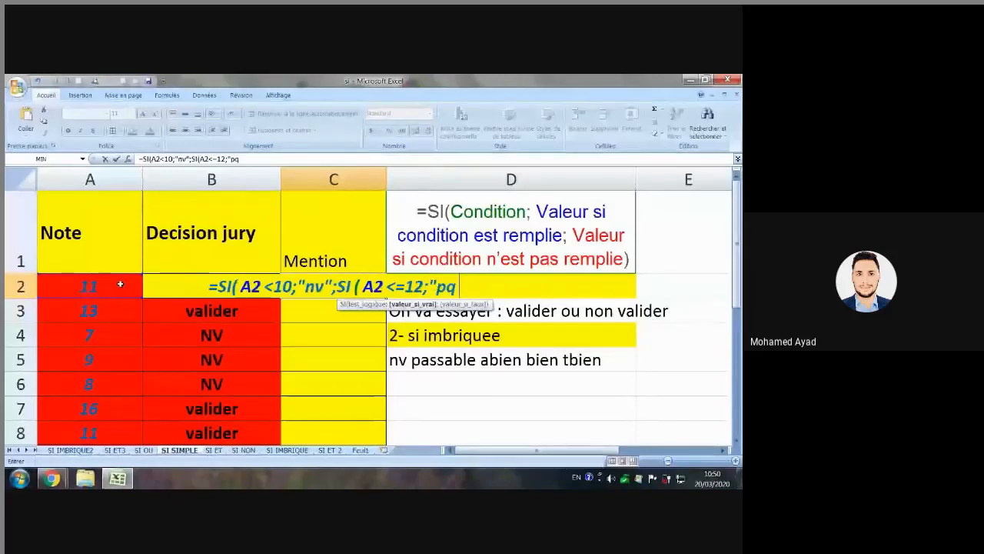
key("BackSpace")
type("assable")
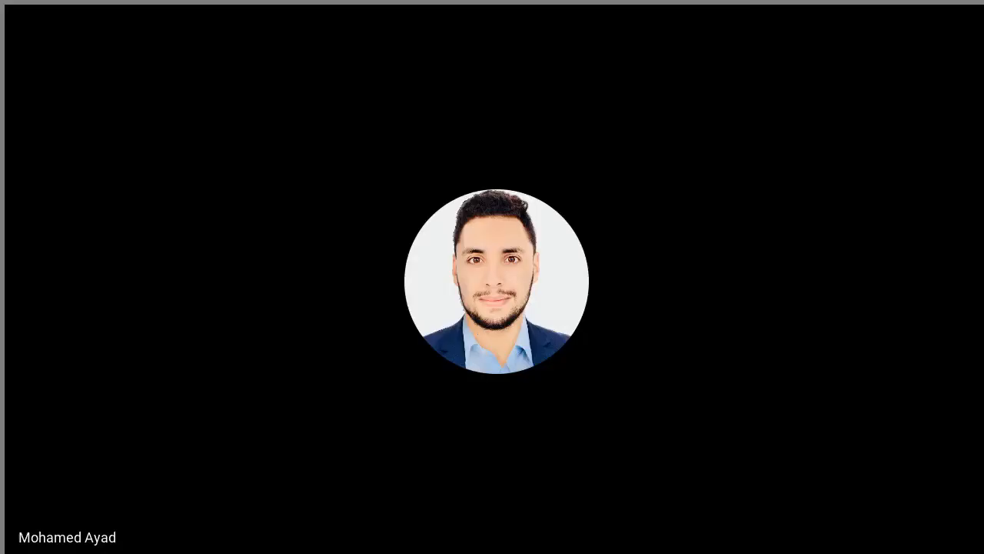
type("\"nv\";SI ( A2 <=12;\"passable;")
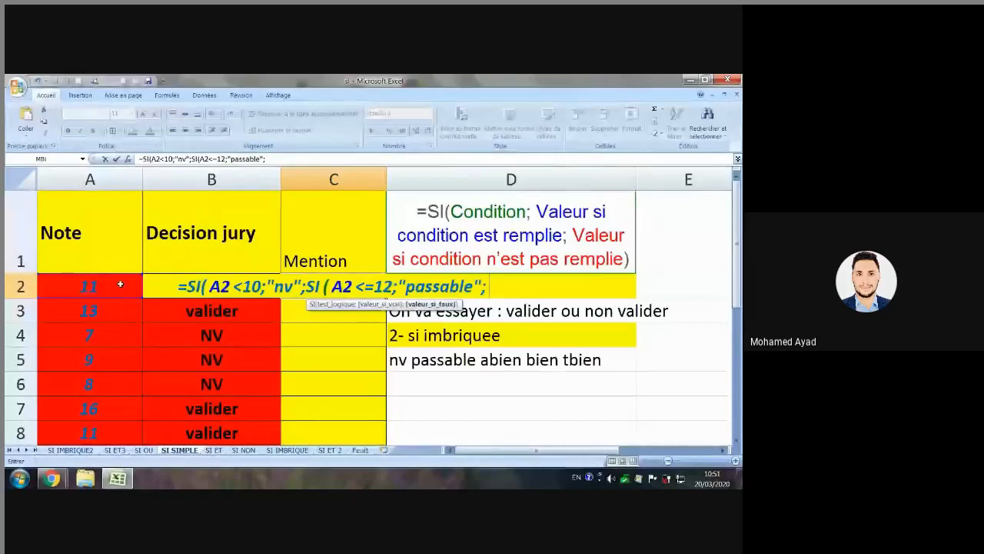
- Nest a third SI after "passable" in the C2 formula with the condition A2<=14
type("SI(")
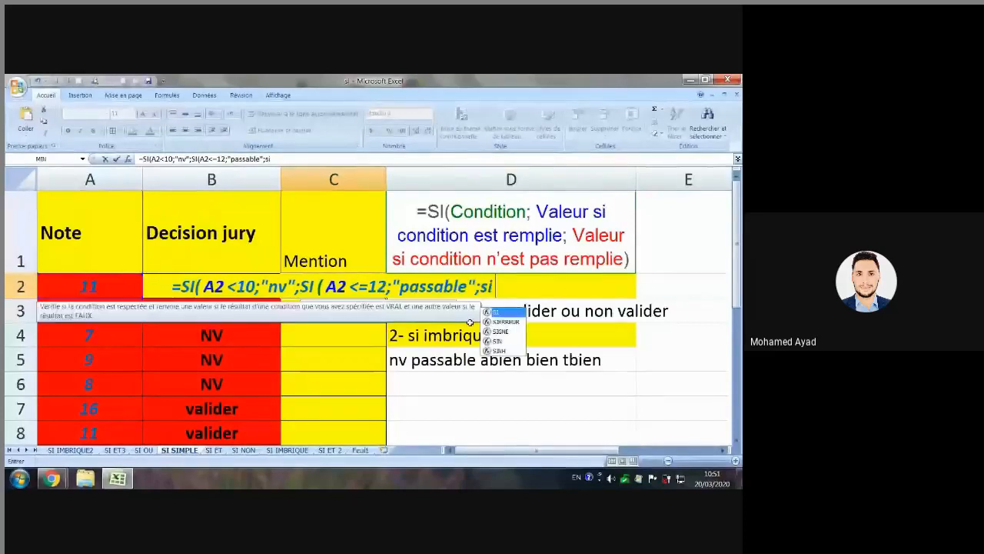
left_click(76, 295)
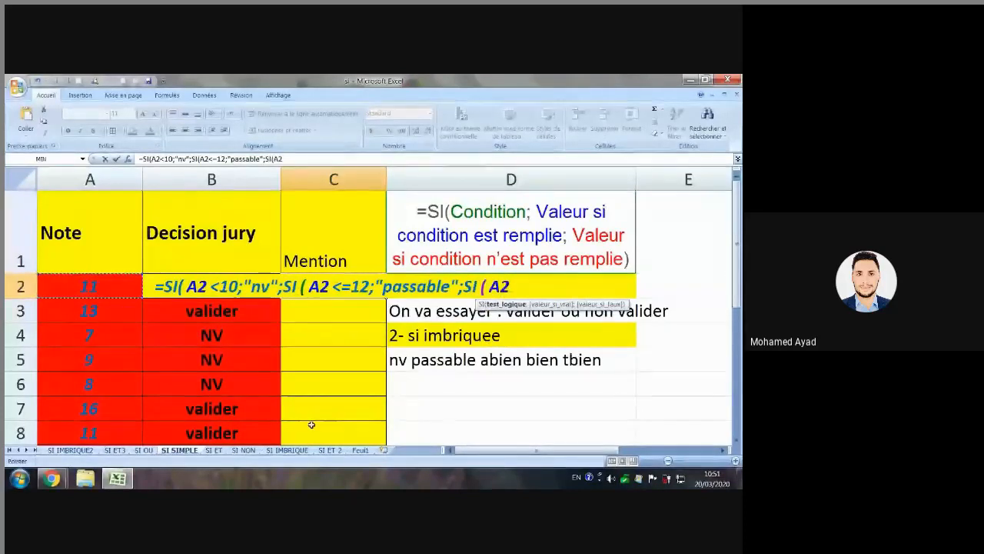
type("<=")
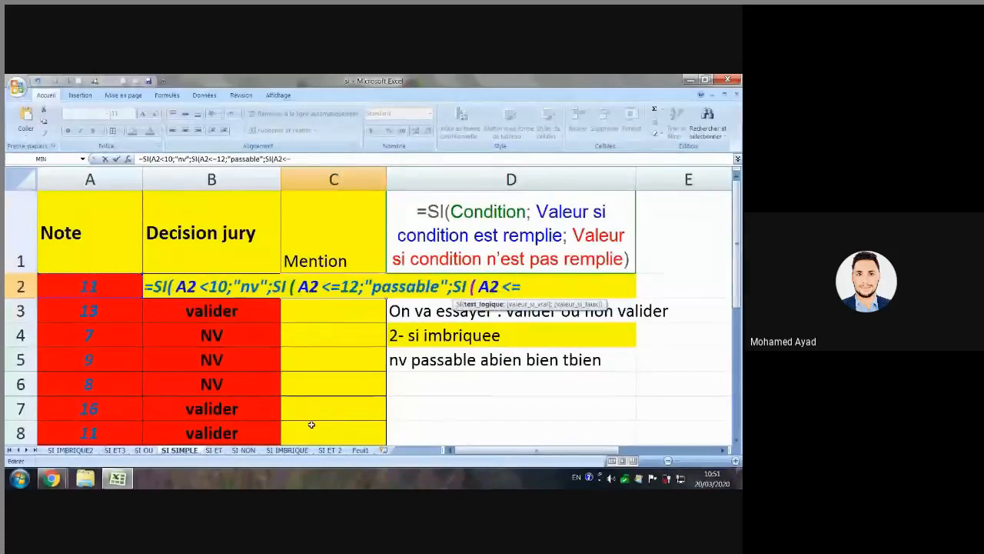
type("14")
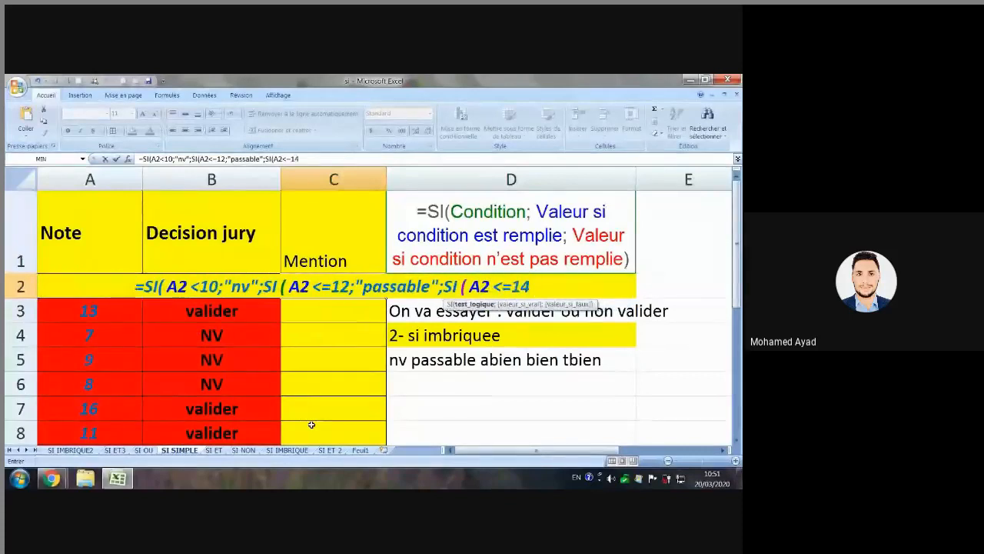
- Add "ass bien" as the value for notes up to 14 in the C2 formula, followed by a separator
type(";\"")
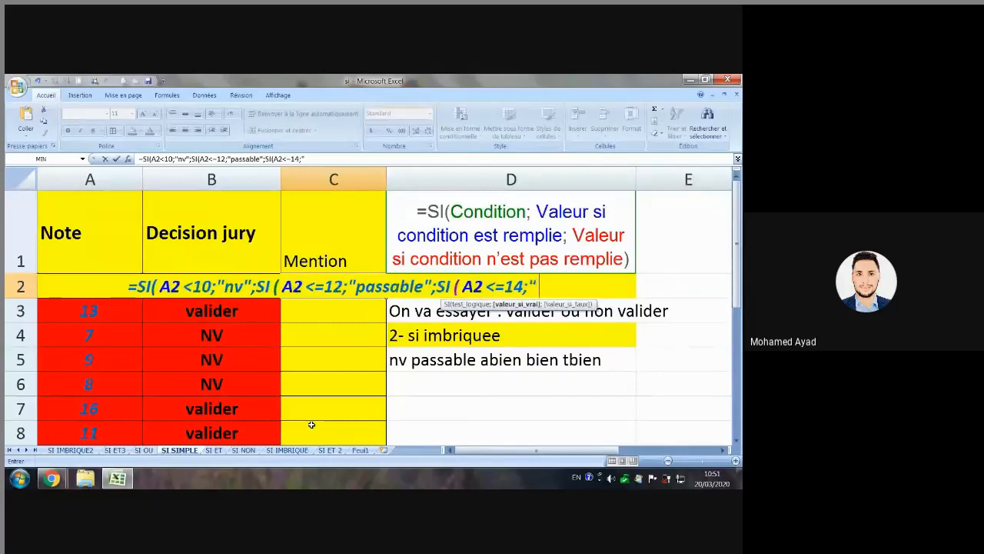
type("q")
key("BackSpace")
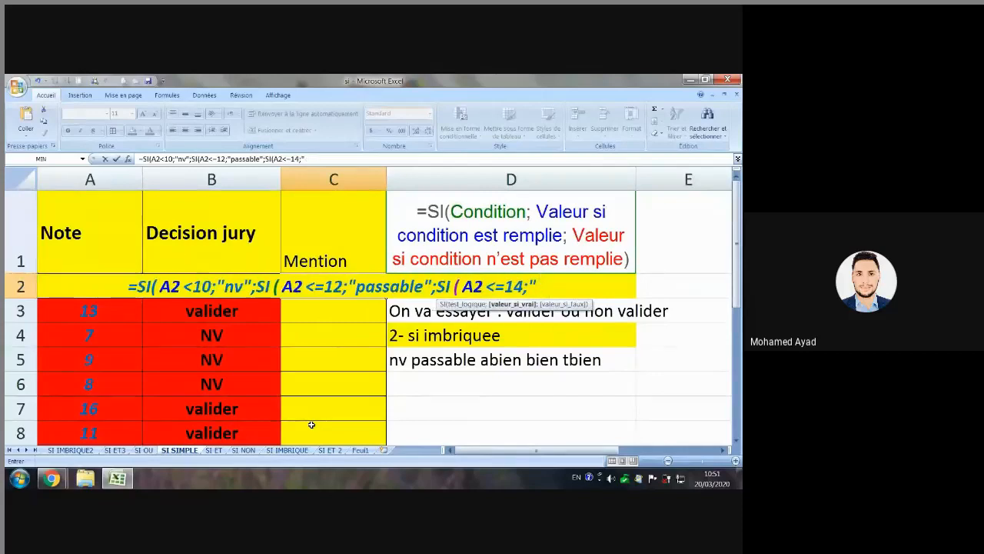
type("ab")
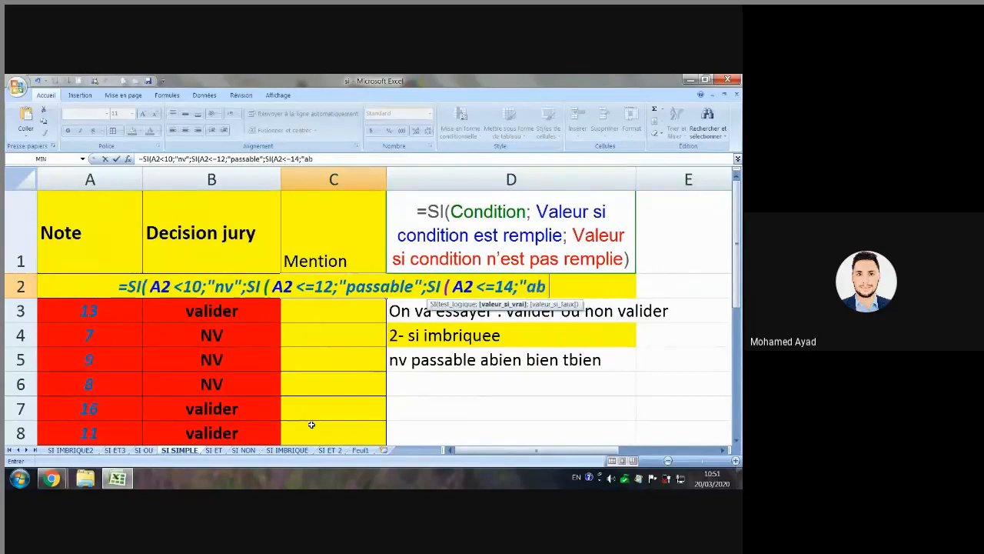
type("ien")
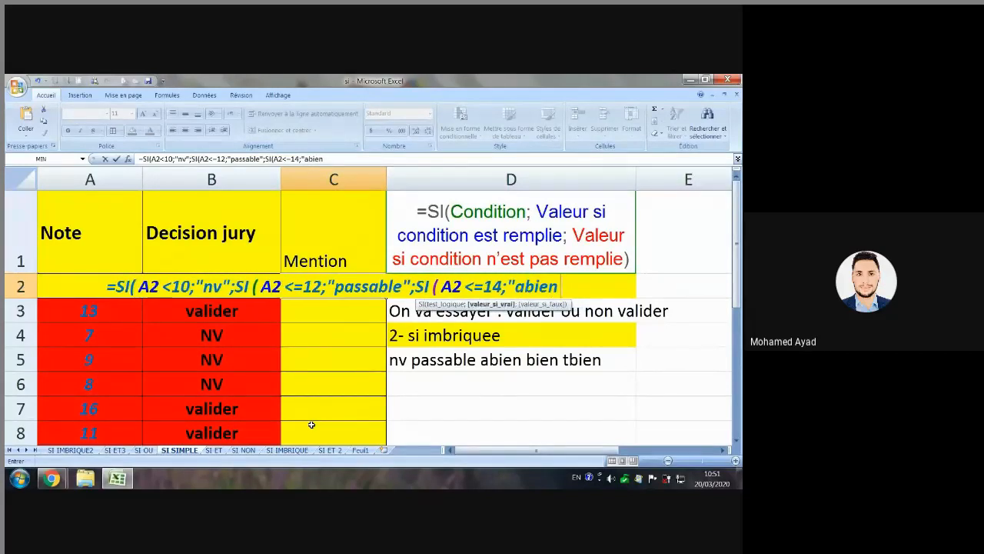
left_click(526, 286)
type("ss")
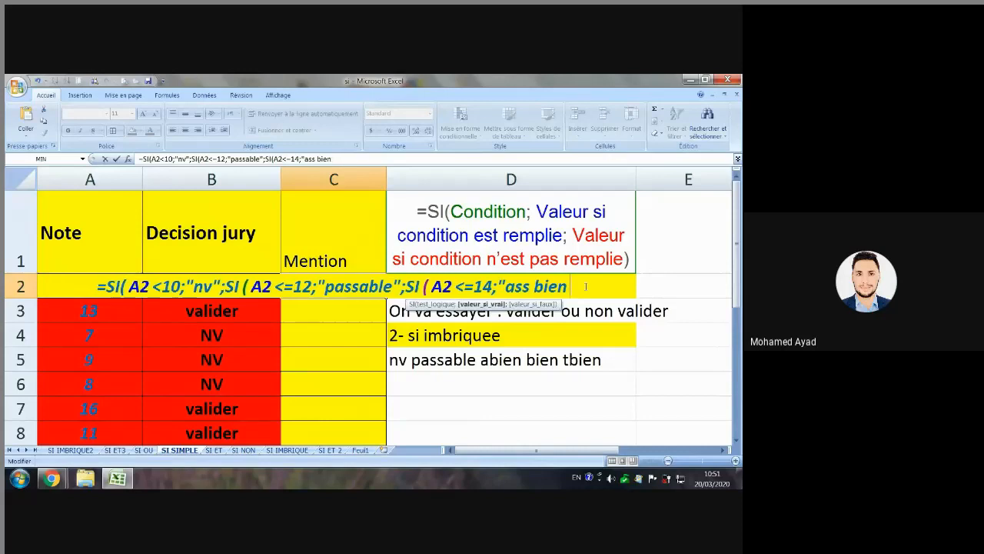
type(" \"")
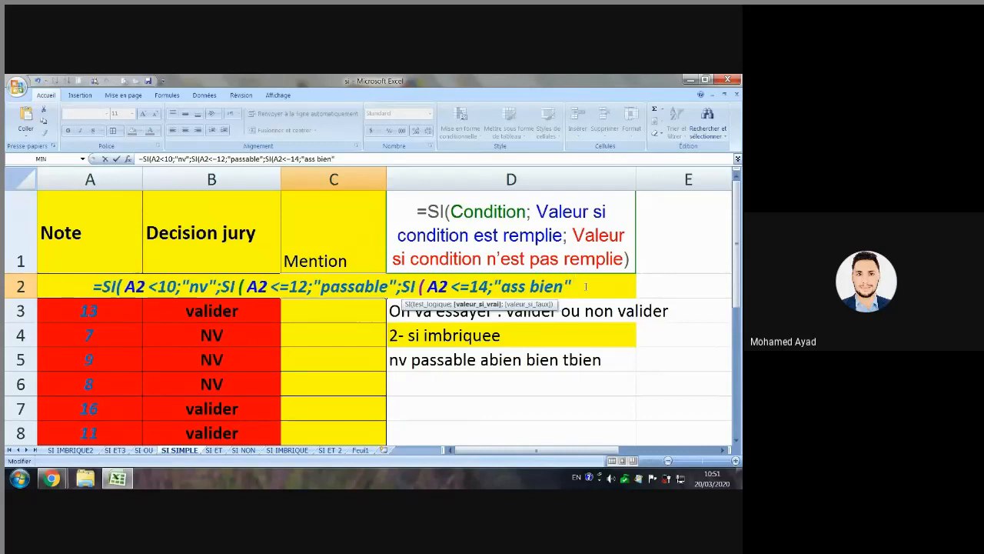
type(";")
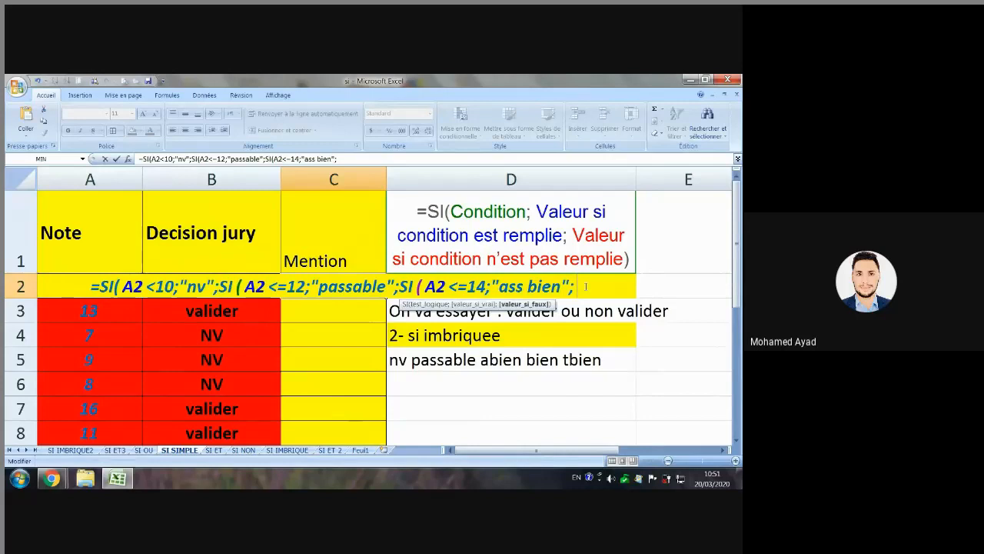
- Nest a fourth SI after "ass bien" in the C2 formula with the condition A2<=16
type("si")
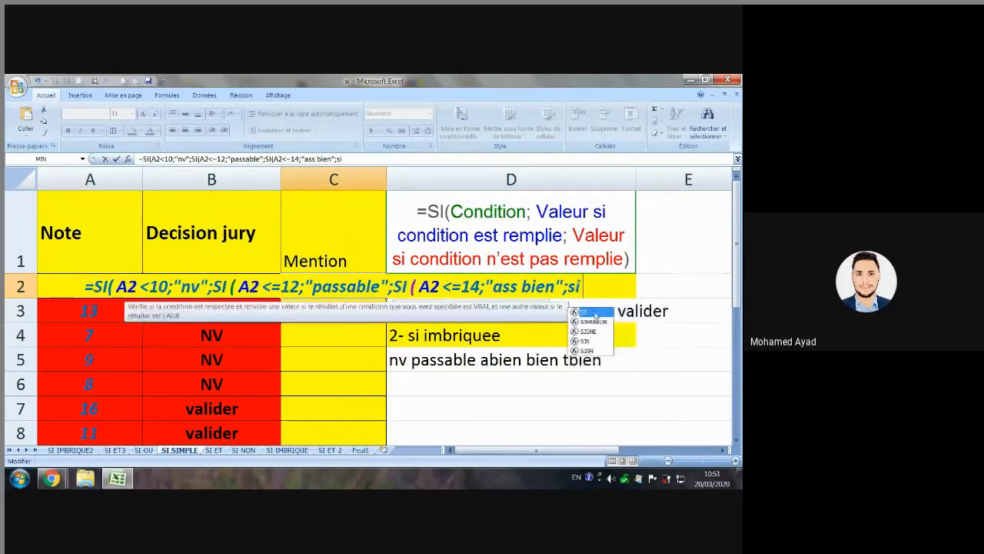
key("Tab")
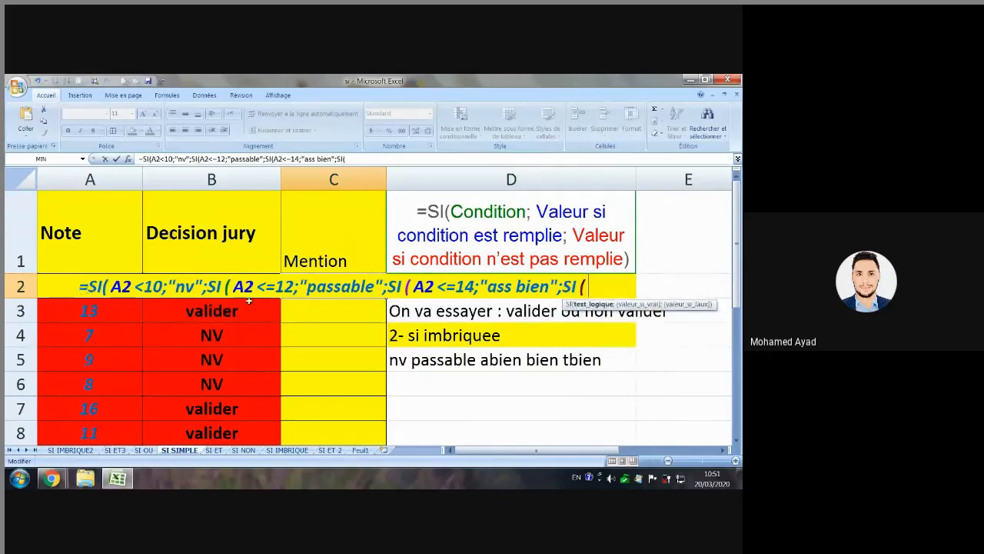
type("a2")
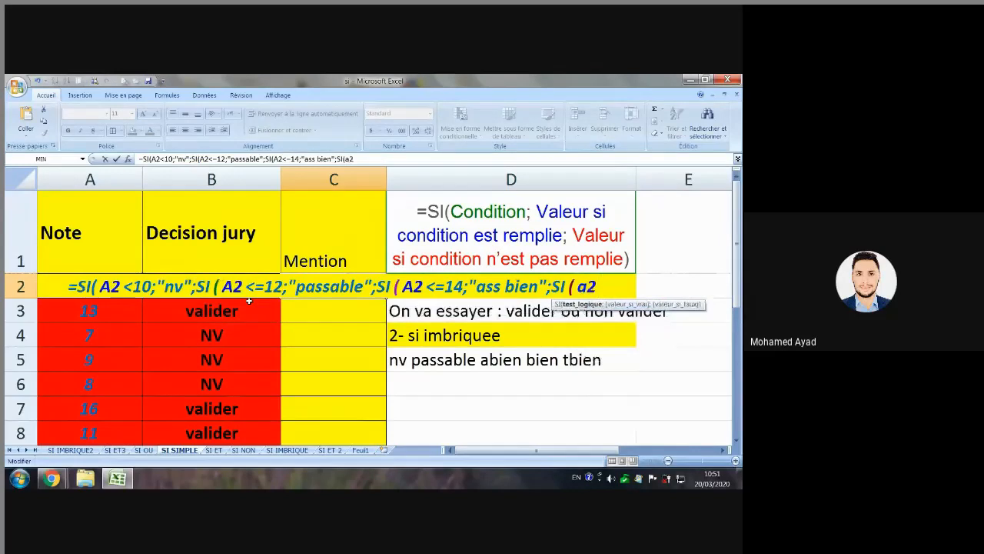
type("<=")
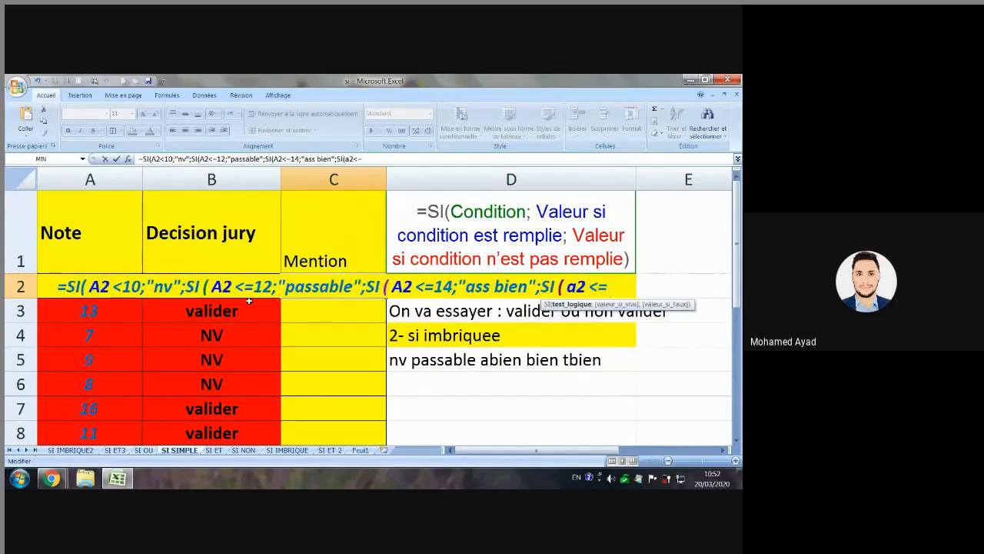
type("16;\"bien\";\"tres bien\"")
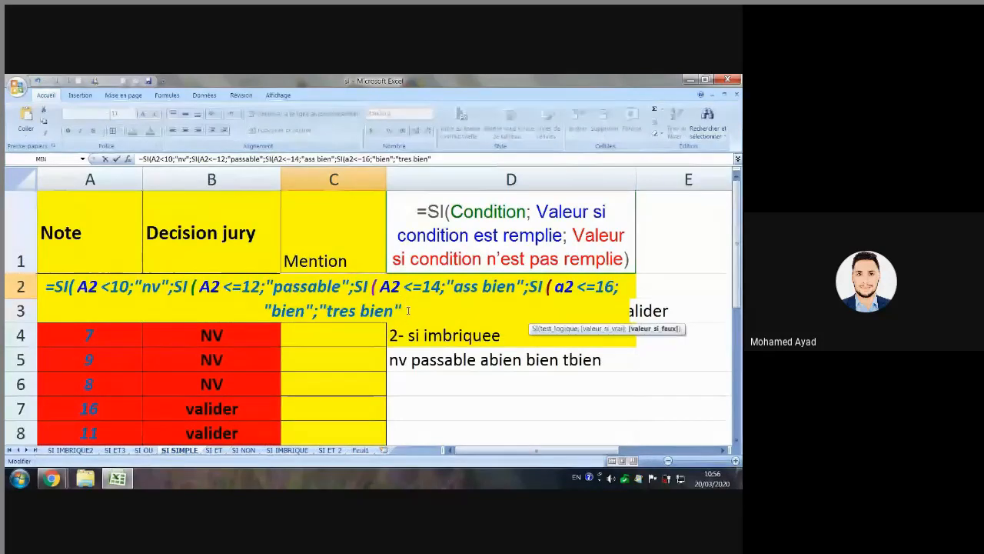
type(")")
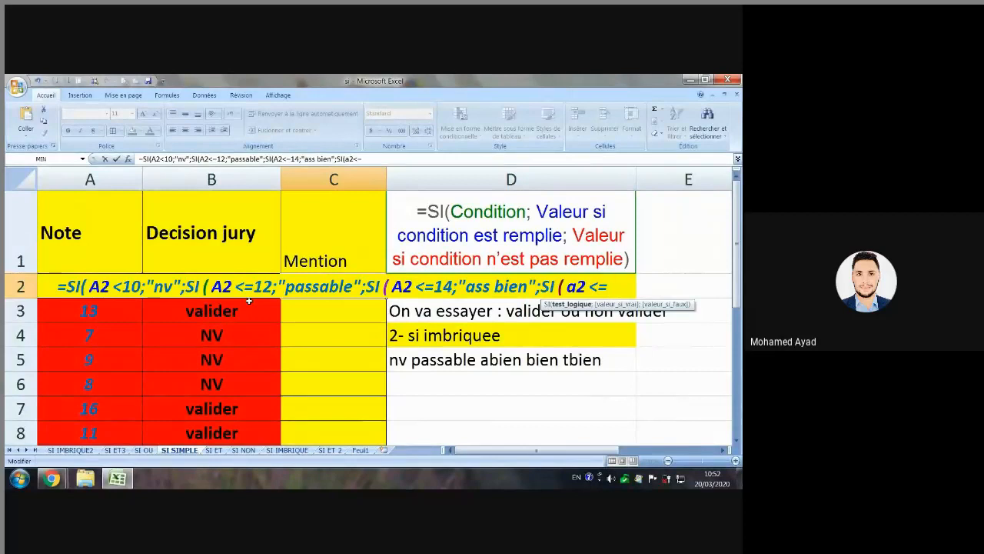
type("16")
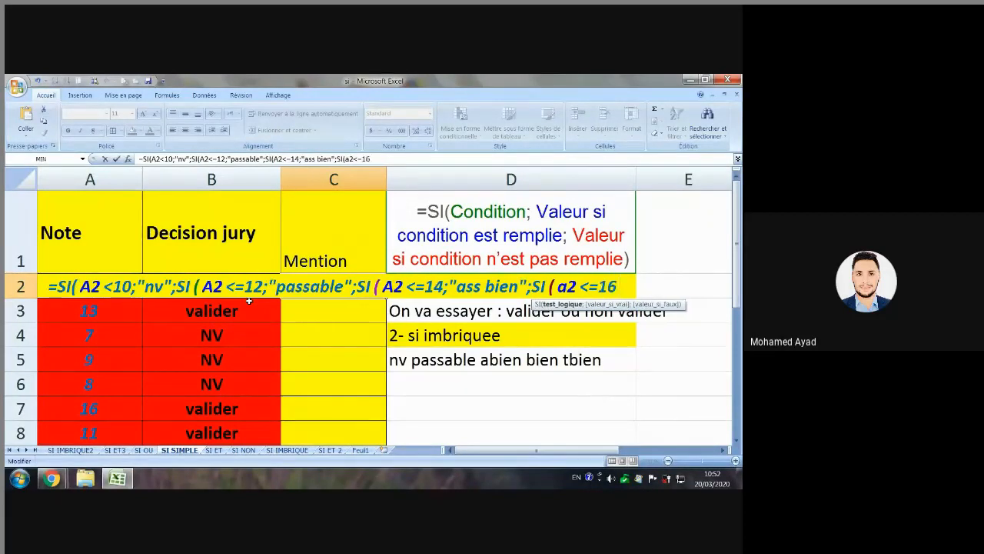
- Add "bien" as the value for notes up to 16 and "tres bien" for all higher notes in the C2 formula
type(";")
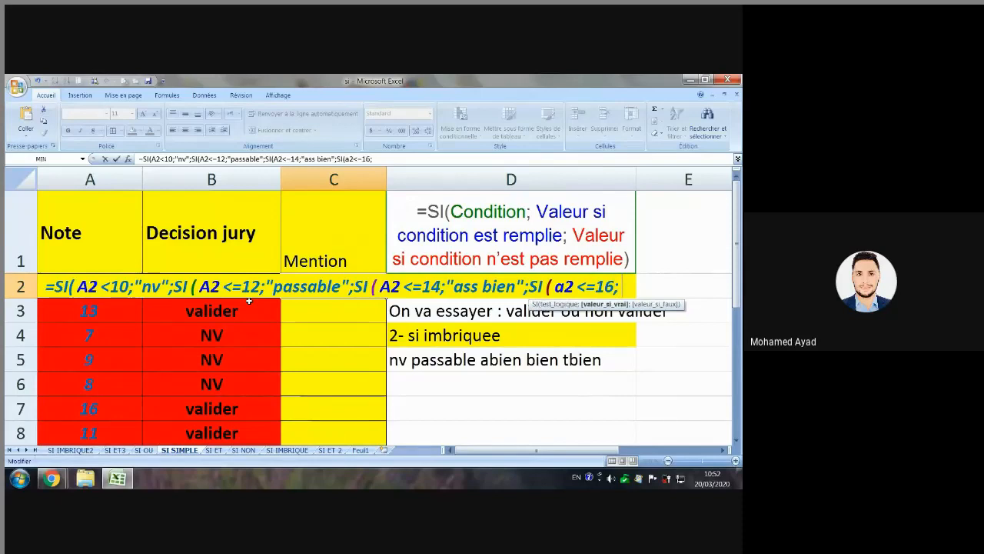
type("\"")
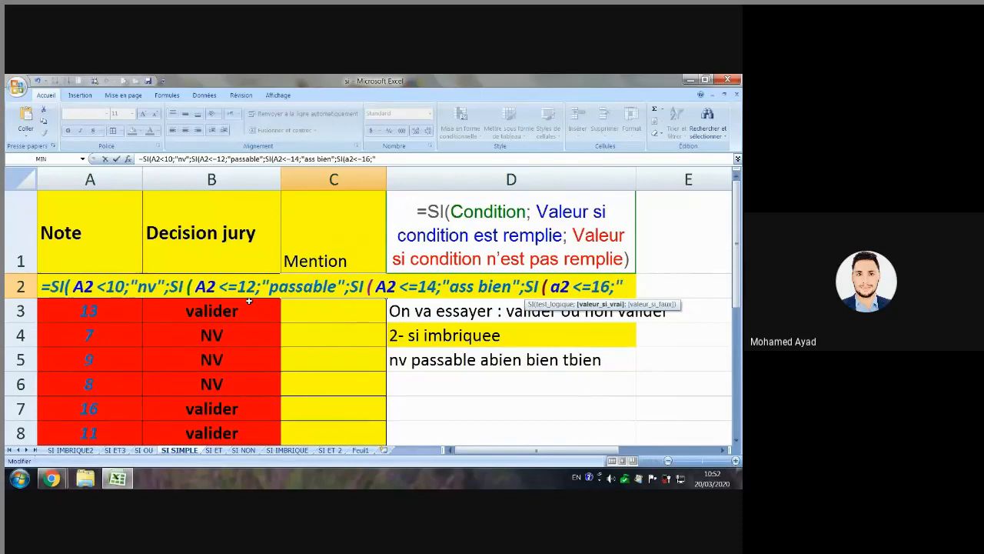
type("bien\"")
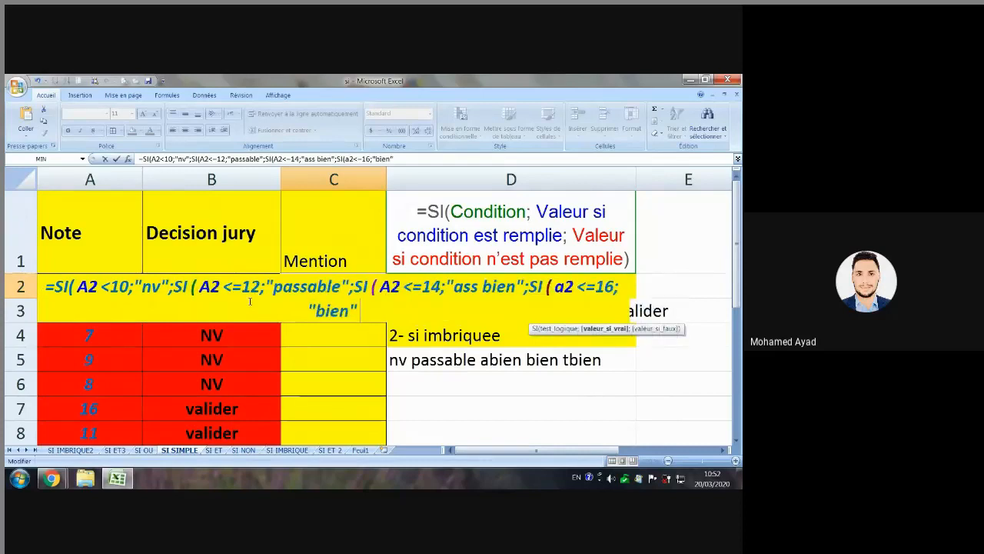
type(";\"tres bien")
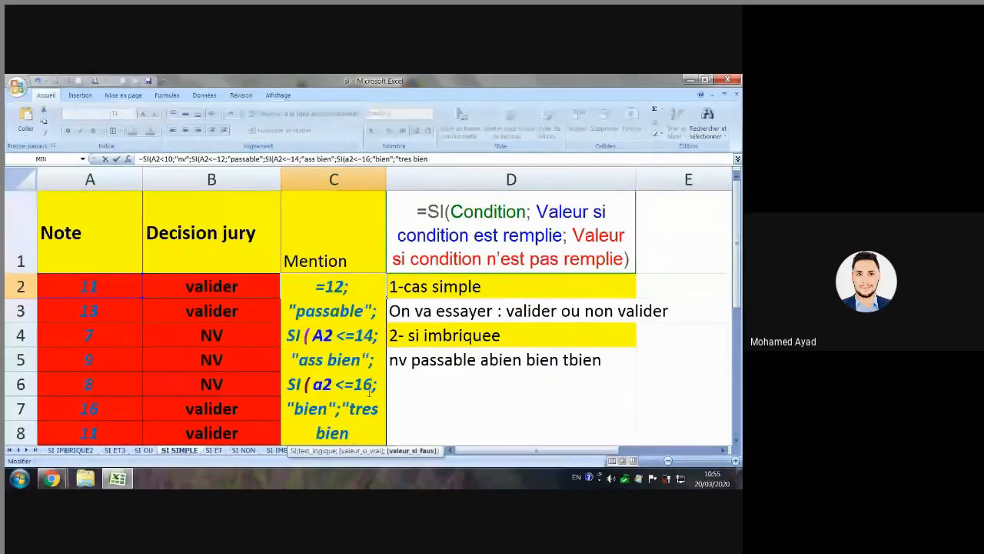
type("\"")
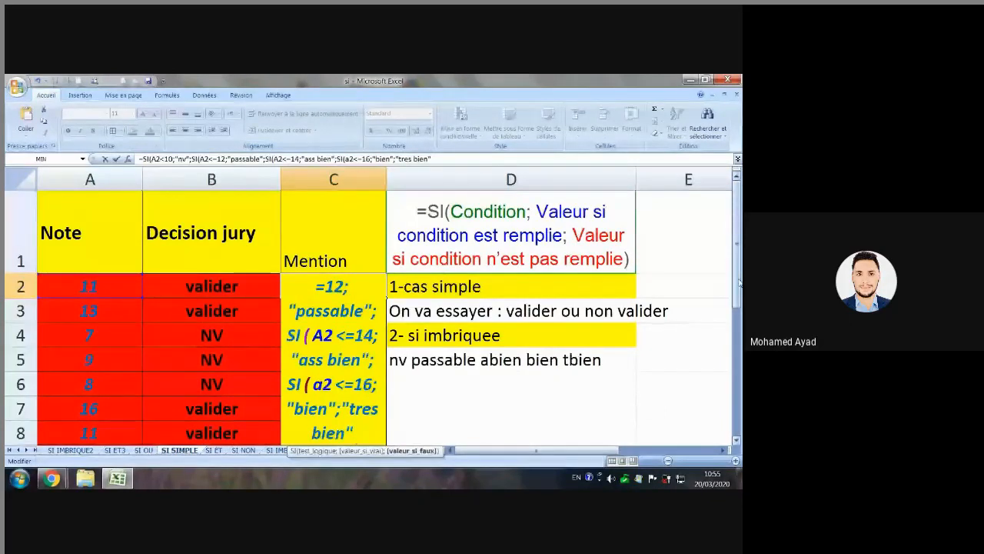
- Close all four SI parentheses, enter the formula in C2 and copy it down the Mention column to row 8
left_click_drag(738, 283, 736, 260)
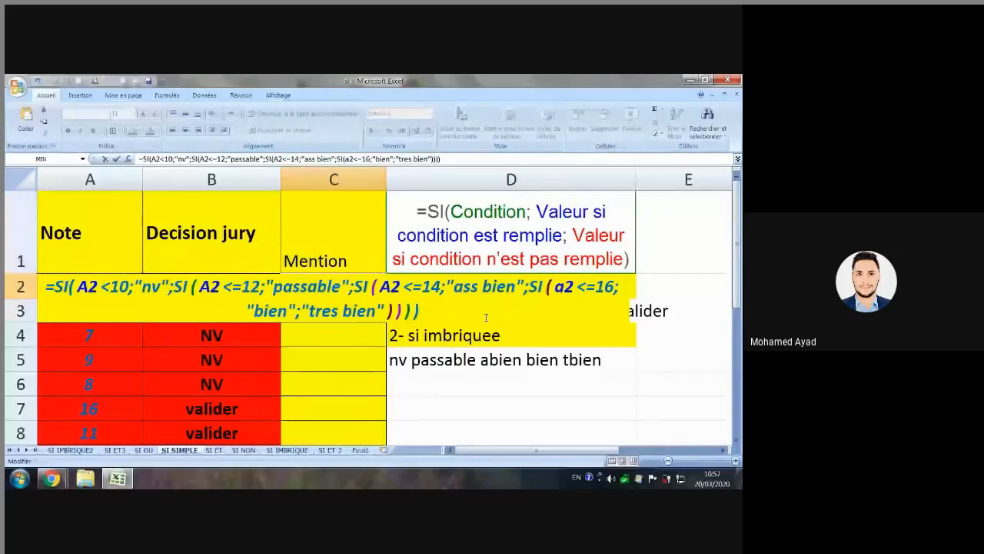
key("Return")
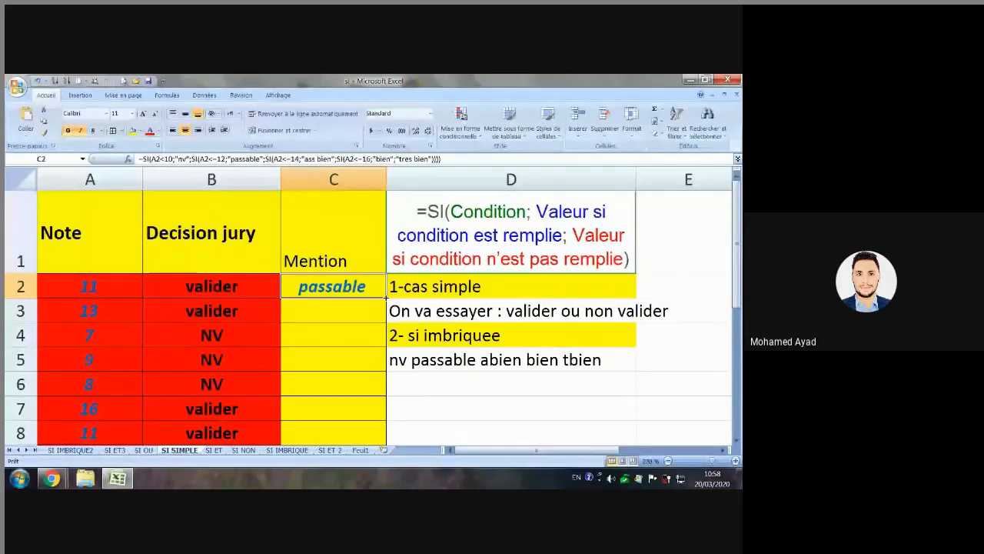
left_click_drag(386, 299, 387, 436)
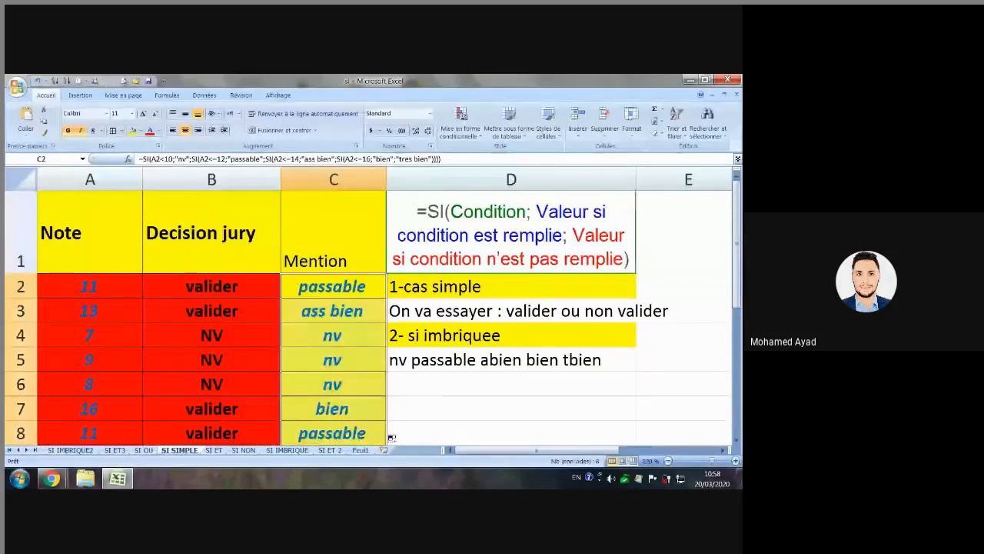
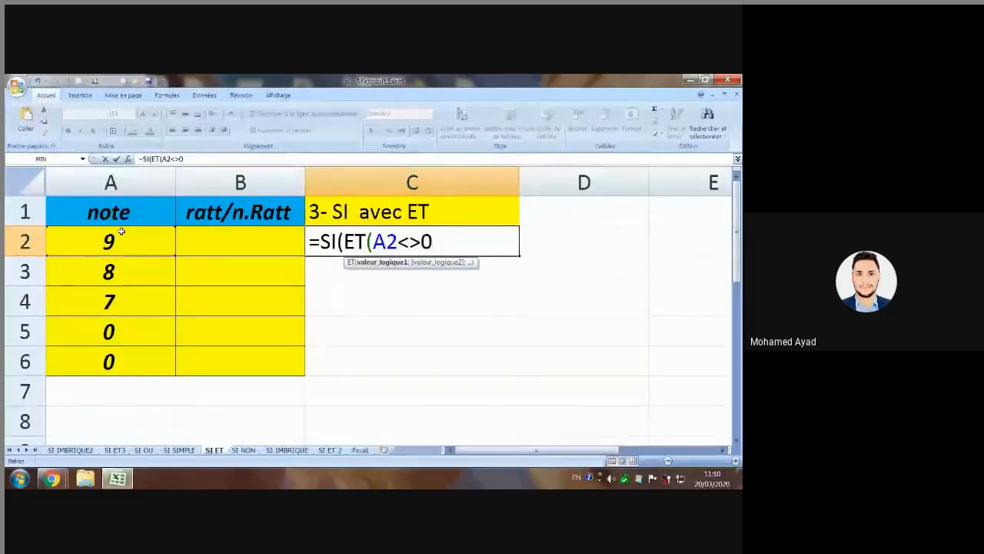
- Start an SI formula with a nested ET function in cell B2 of the SI ET sheet
type(";")
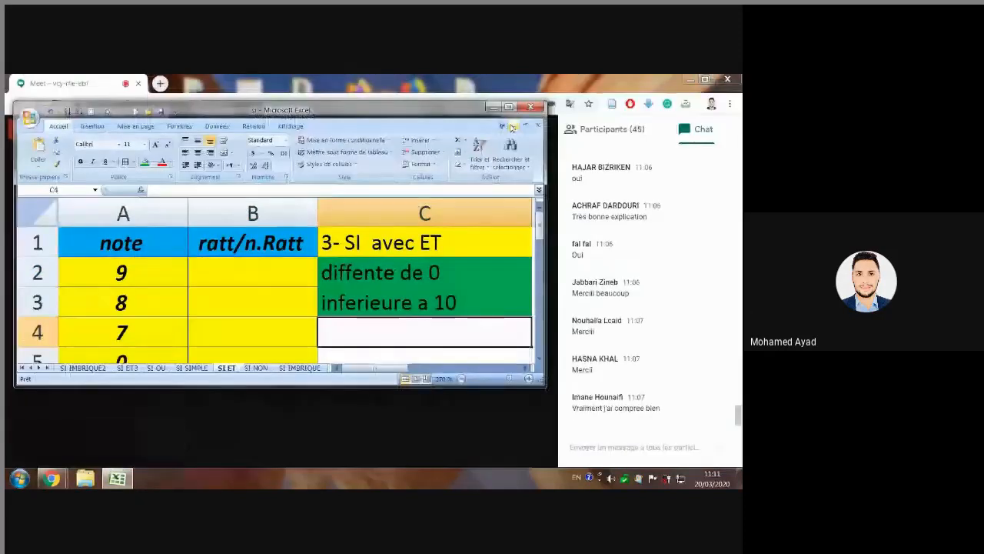
left_click(509, 107)
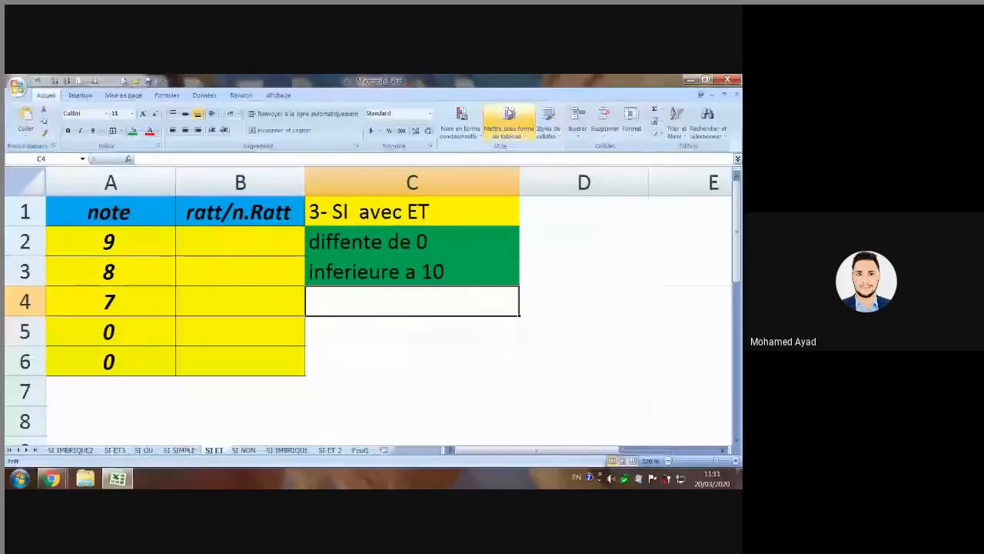
left_click(262, 248)
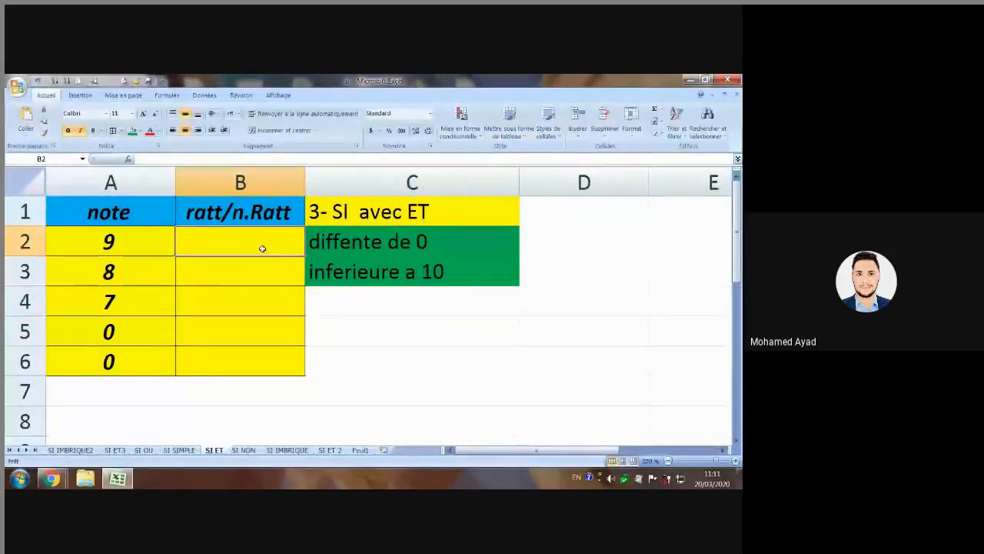
type("=si")
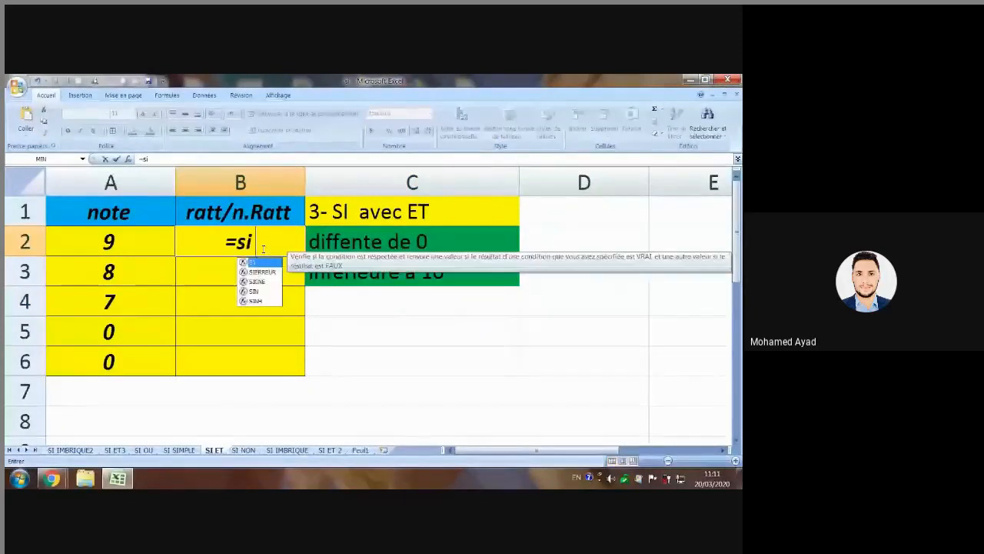
double_click(264, 262)
type("et")
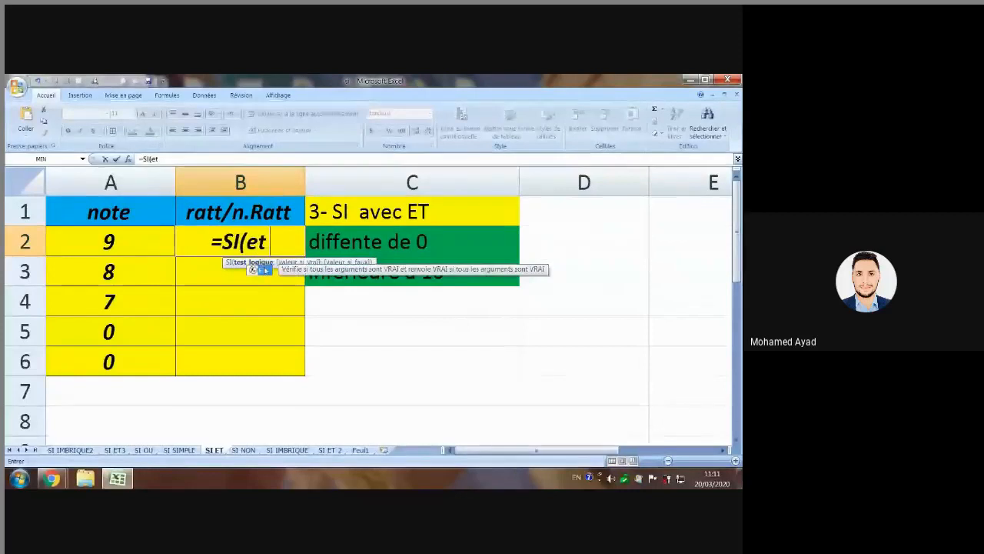
double_click(264, 269)
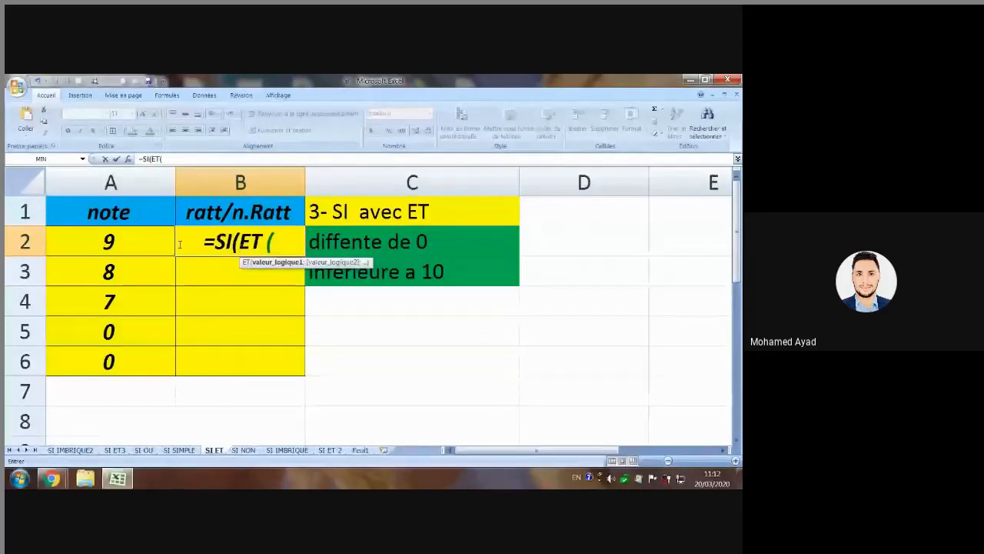
- Add A2<>0 as the first ET condition in the B2 formula, followed by a separator
left_click(133, 248)
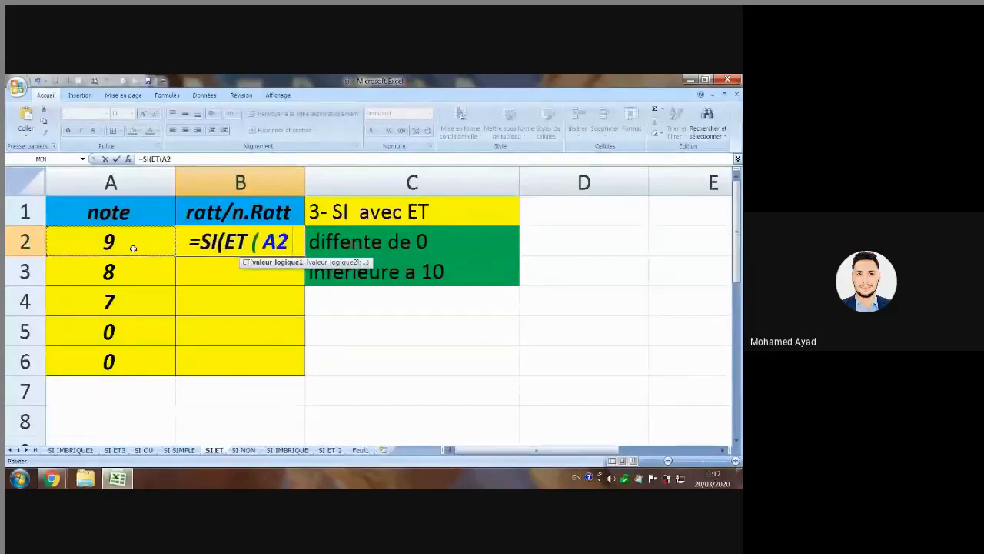
type("<>")
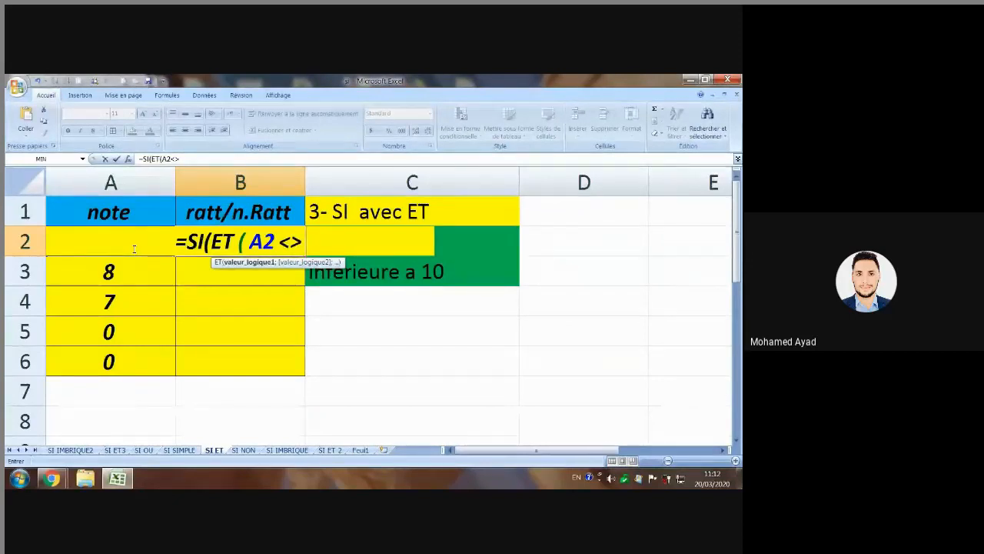
type("0")
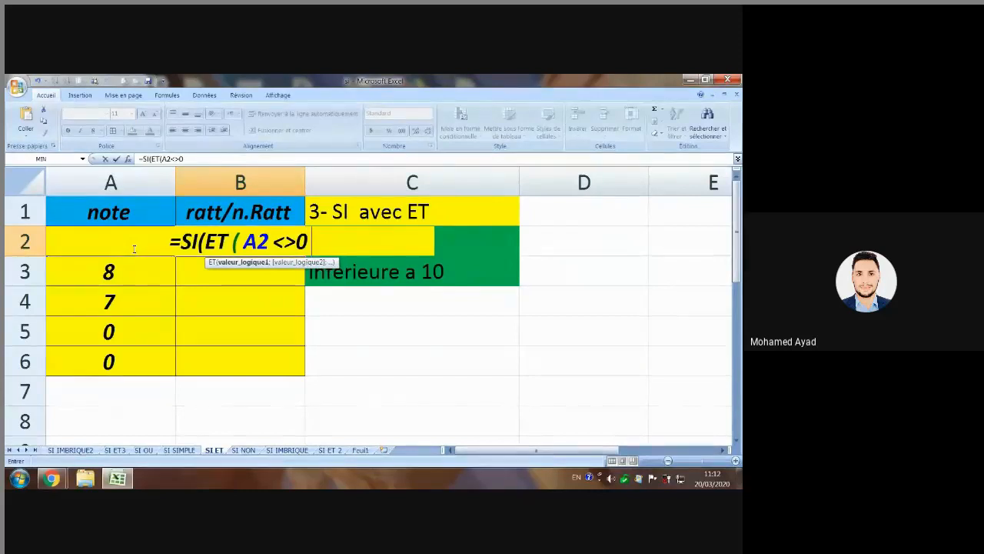
type(";")
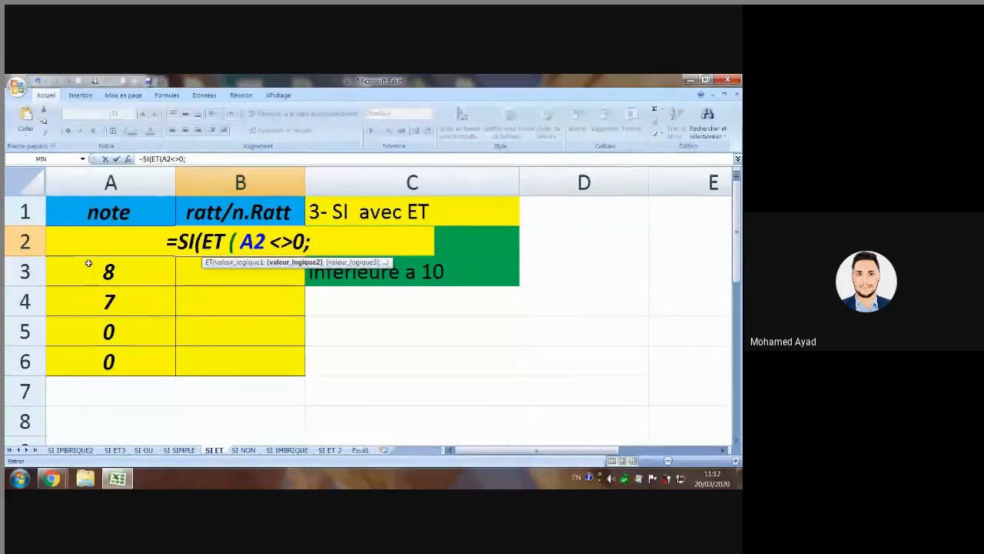
- Add A2<10 as the second ET condition in the B2 formula, close the ET function and add a separator
type("a2<")
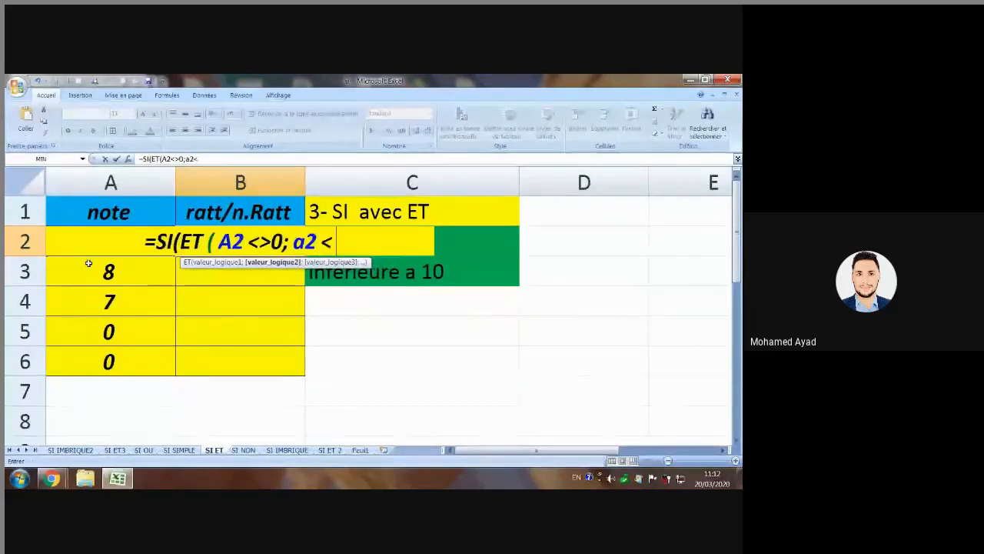
type("10")
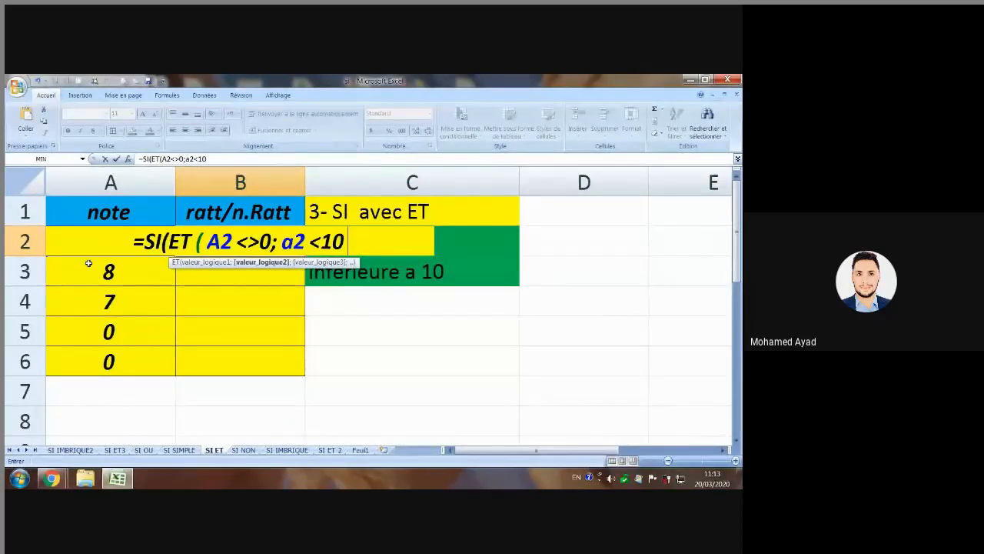
type("-")
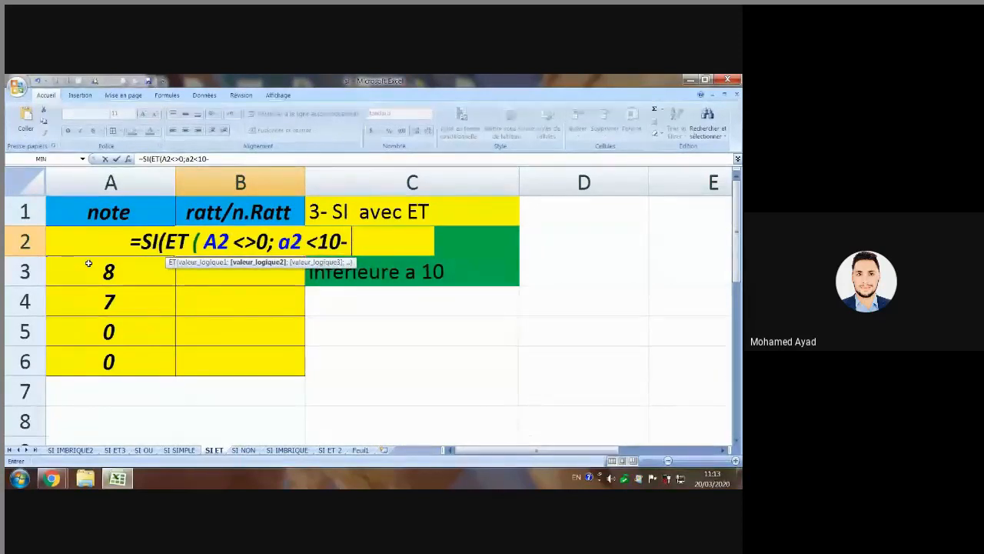
key("BackSpace")
type(")")
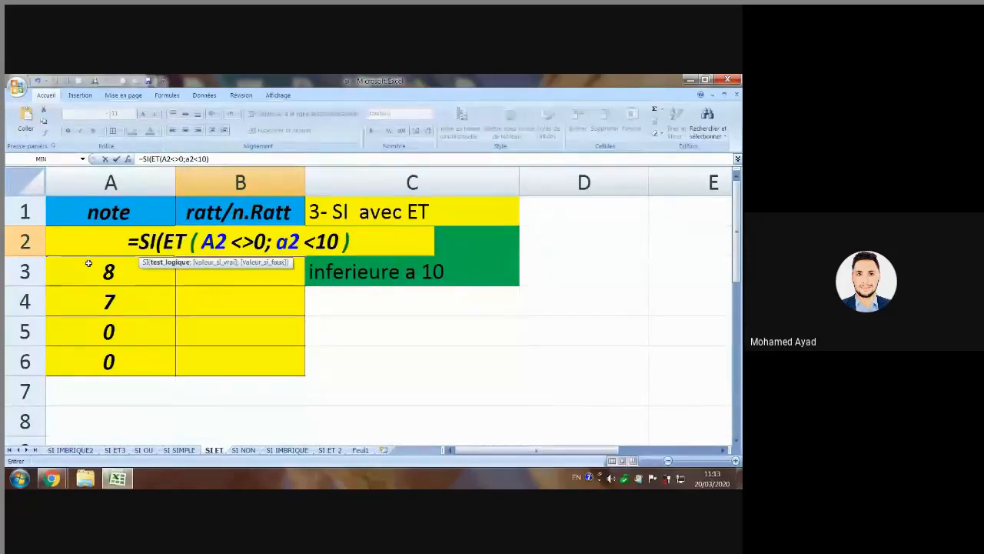
type(";")
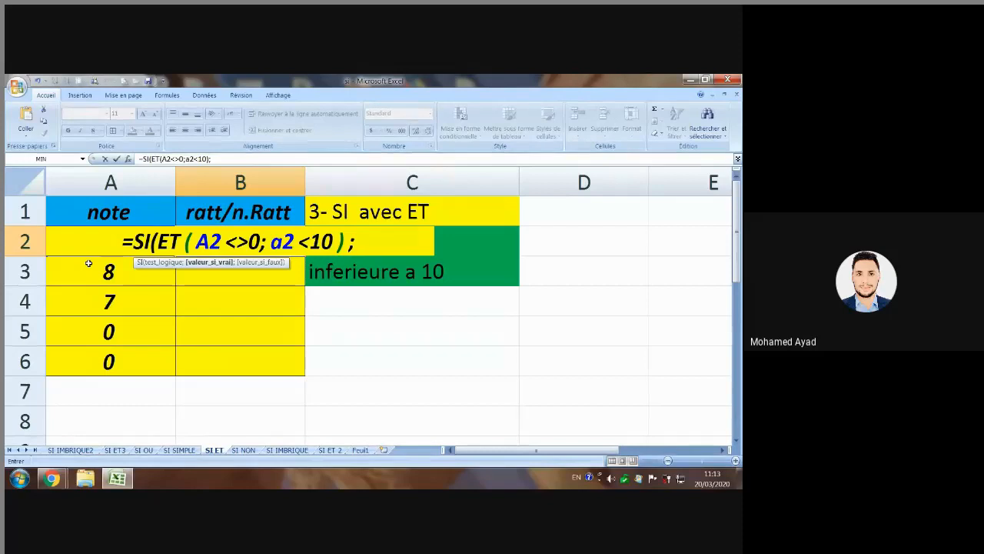
- Add the quoted text "ratt" as the value-if-true argument of the SI formula in B2
type("rq")
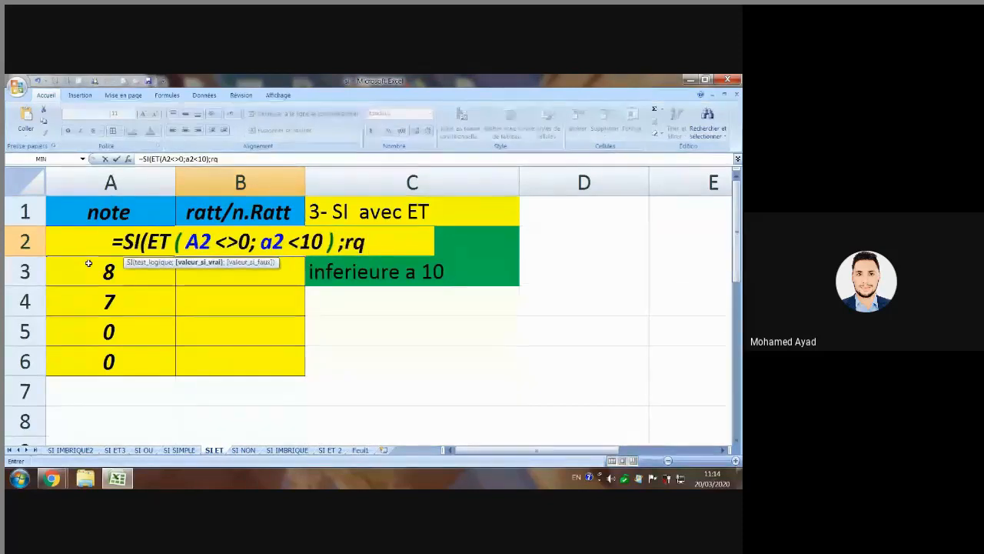
key("BackSpace")
type("att")
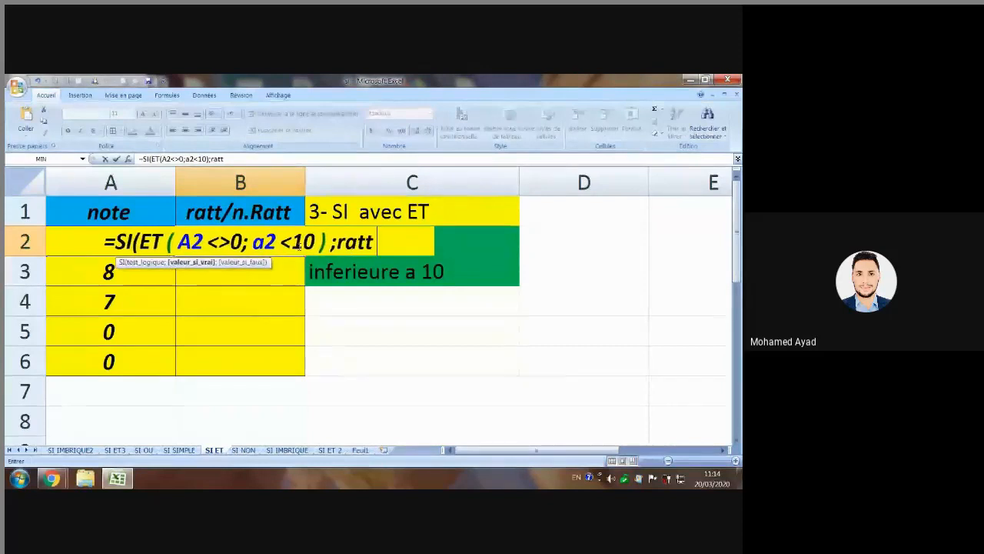
left_click(340, 242)
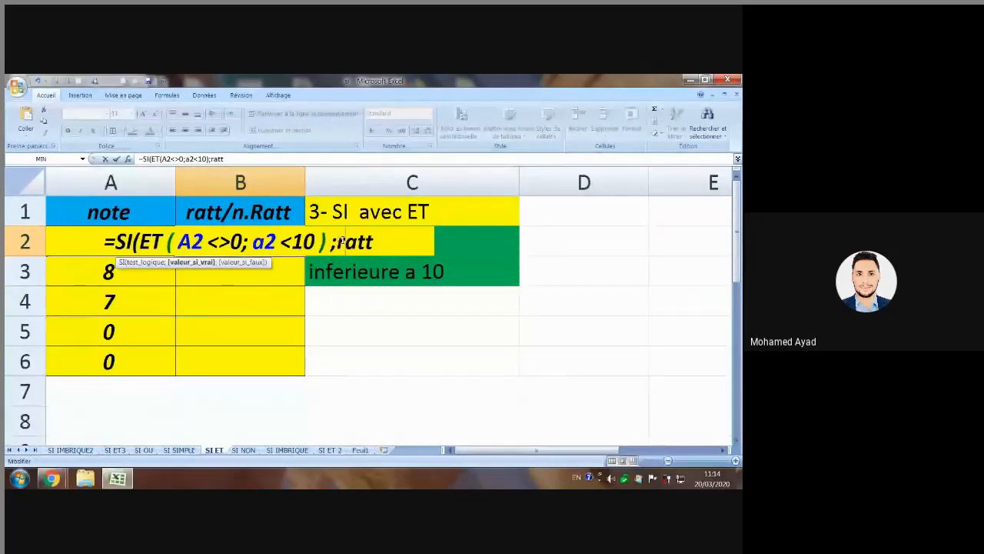
double_click(341, 242)
left_click(340, 242)
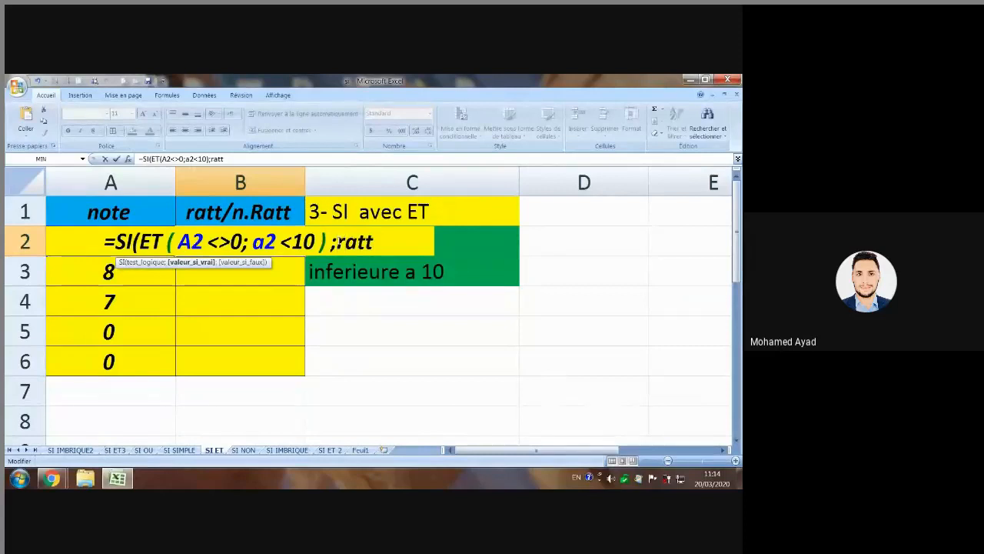
type("\"ratt")
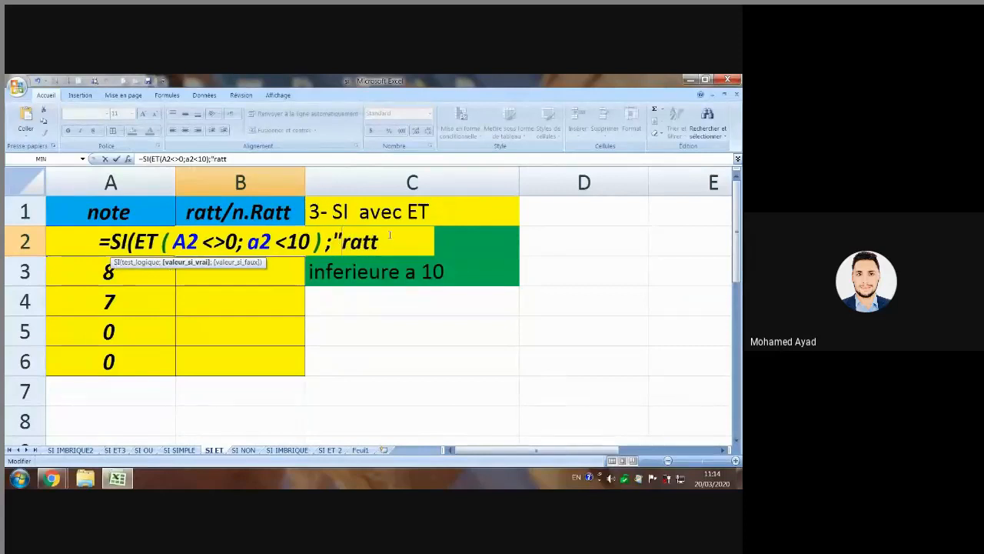
type("\"")
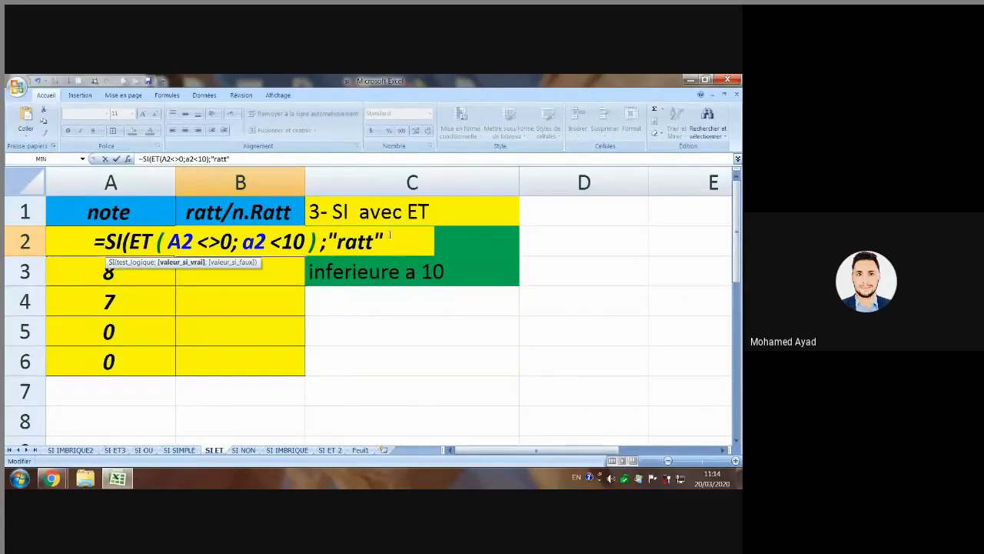
- Add "AJ" as the value-if-false argument, close the SI function and enter the formula in B2
type(";A")
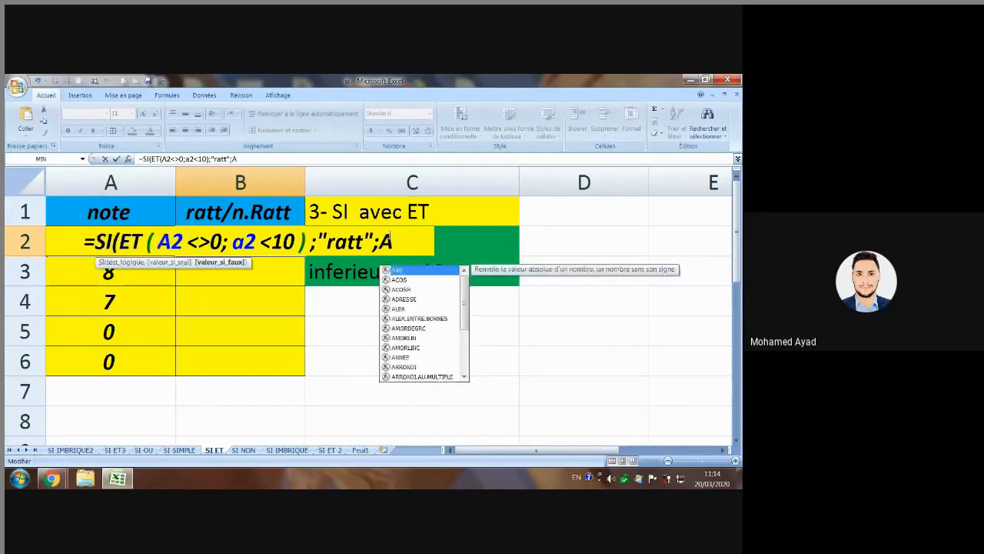
type("J")
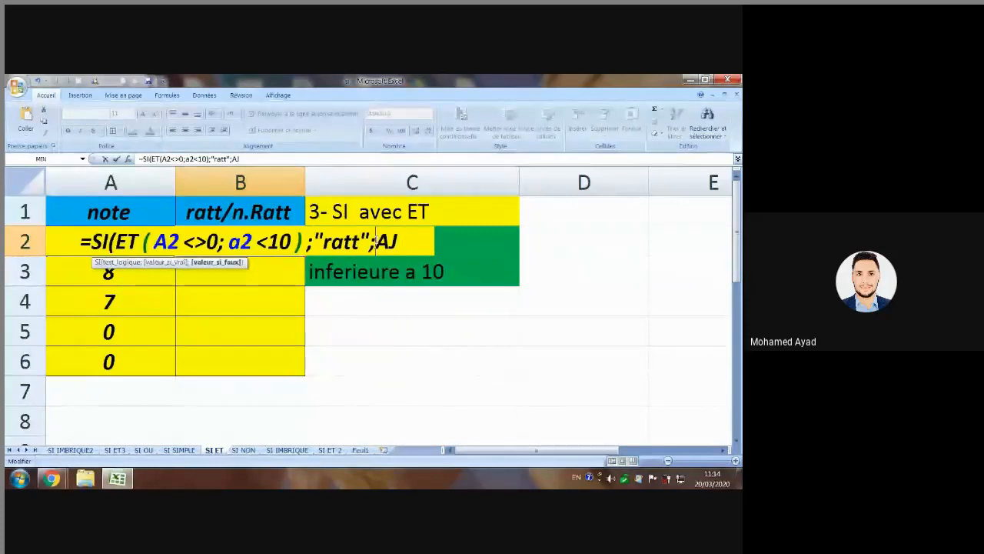
left_click(375, 241)
type("\"")
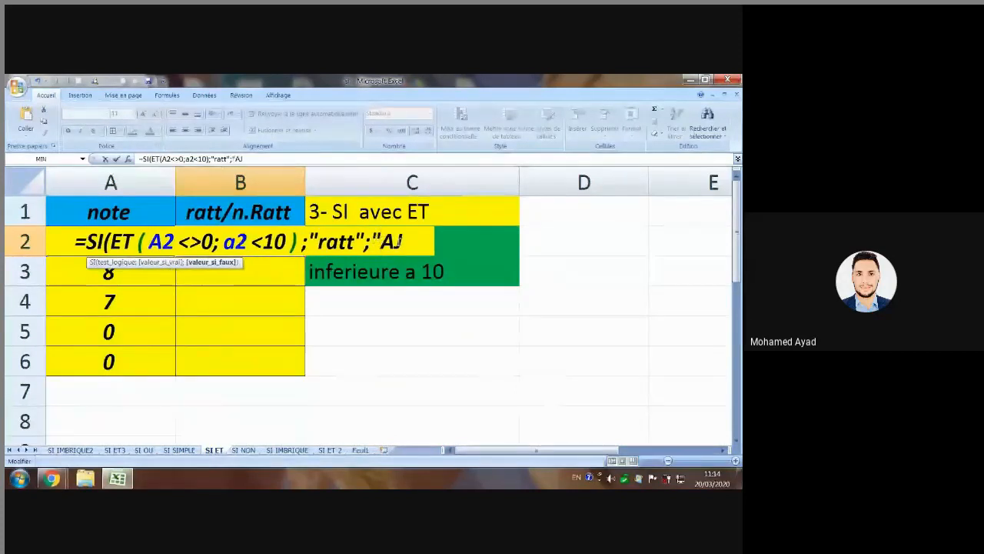
left_click(406, 241)
type("\"")
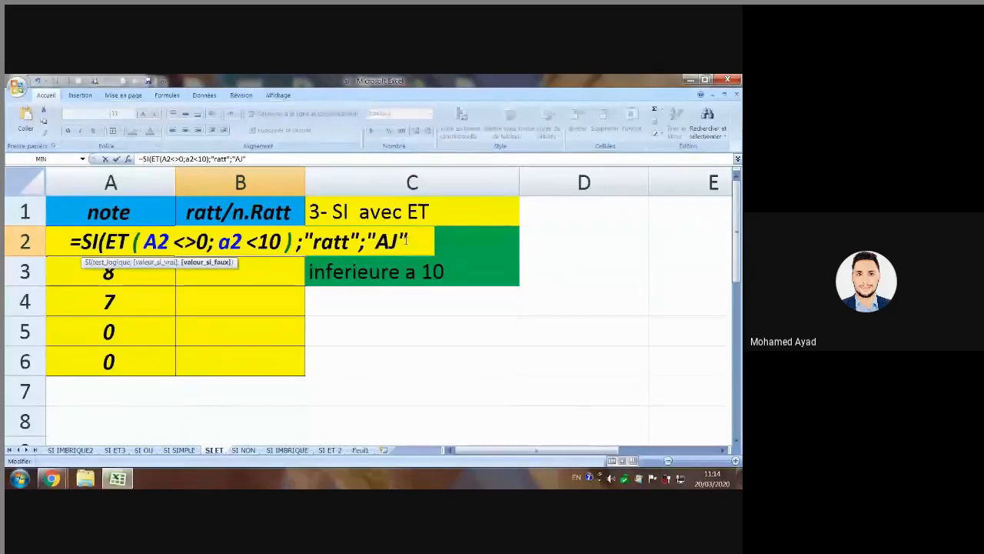
type(")")
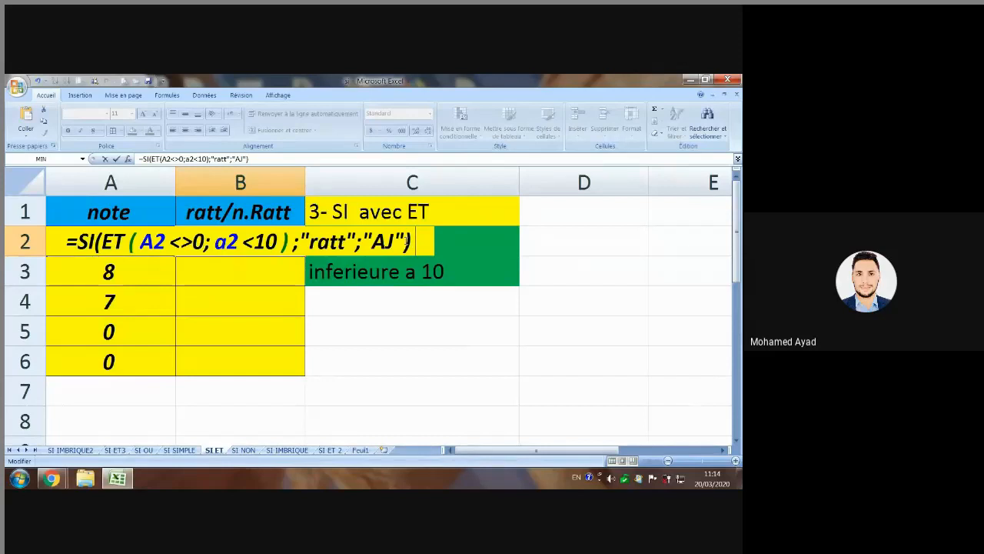
key("Return")
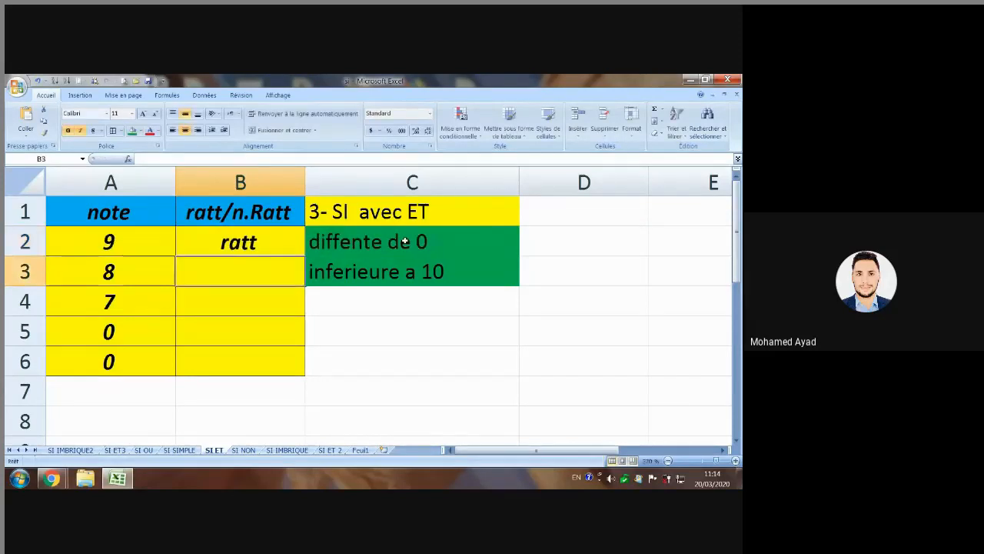
- Copy the B2 formula down the ratt/n.Ratt column to row 6
left_click(271, 247)
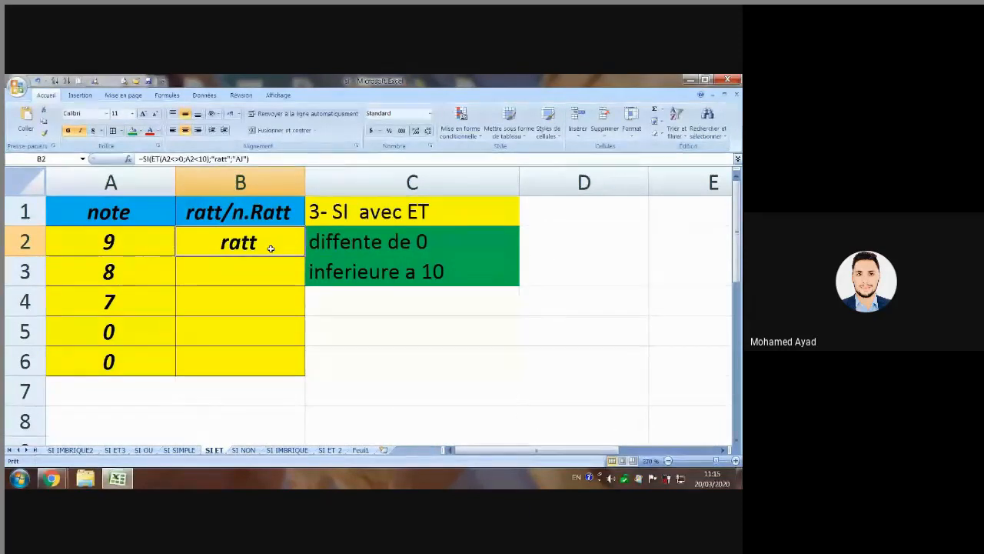
double_click(305, 256)
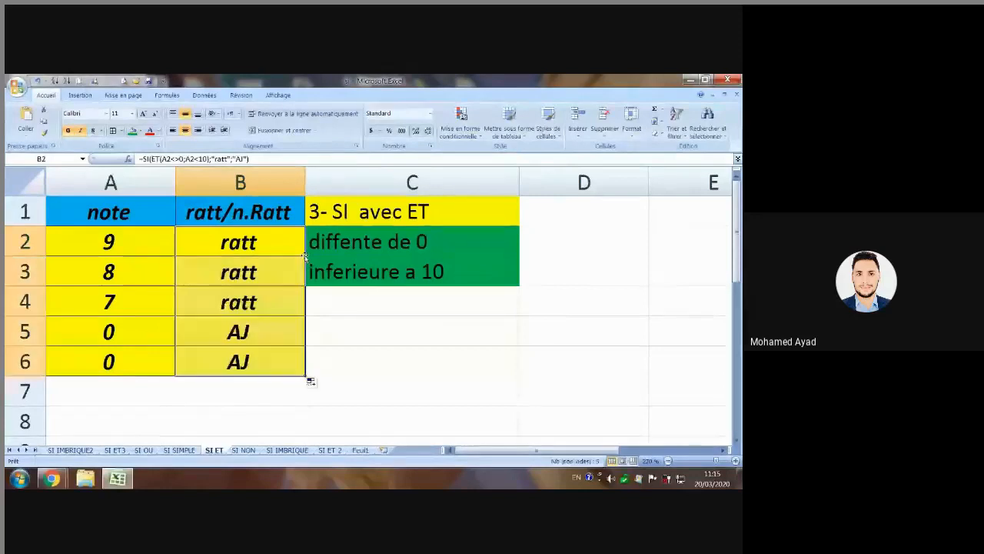
left_click(125, 358)
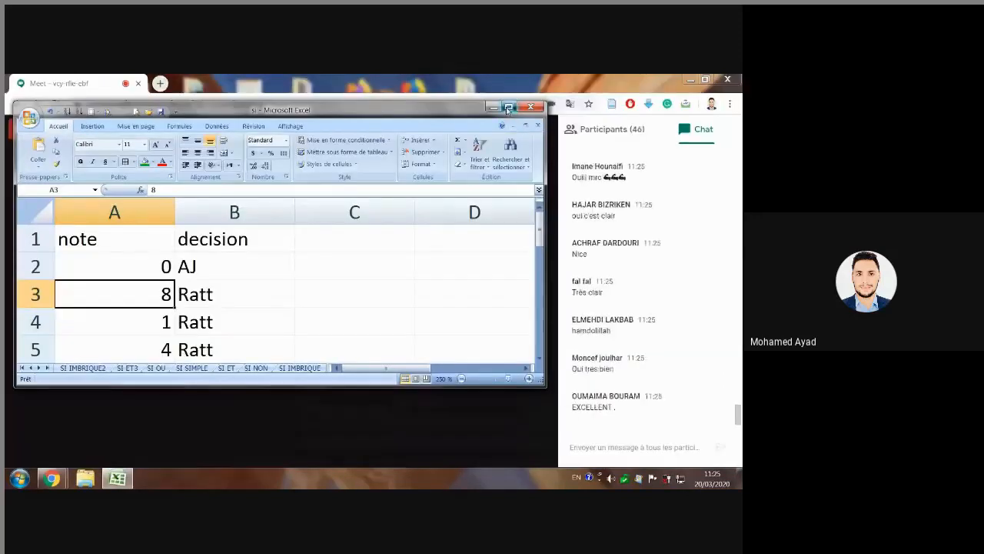
- Maximize the workbook window, open the SI OU sheet and select cell D3 below the "4- SI avec OU" title
left_click(508, 107)
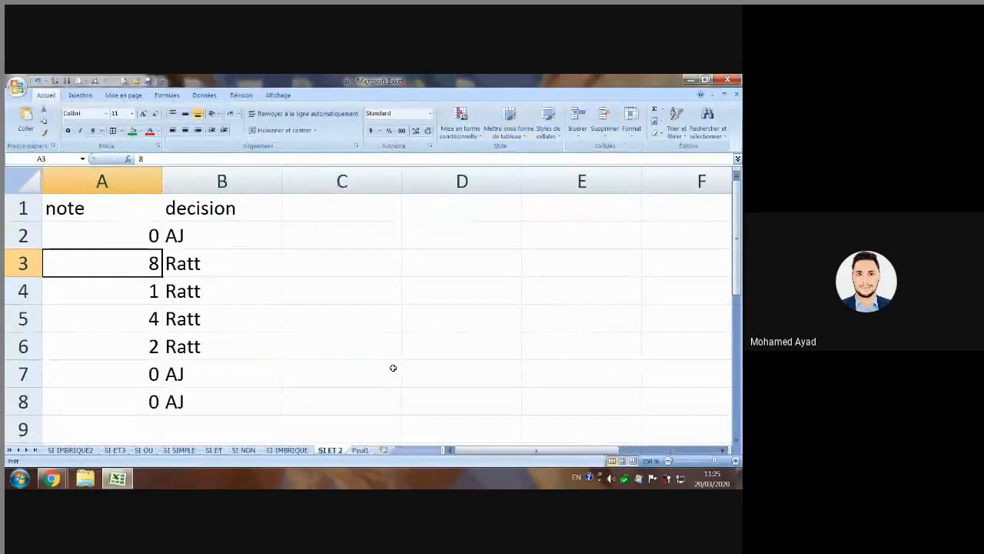
left_click(144, 450)
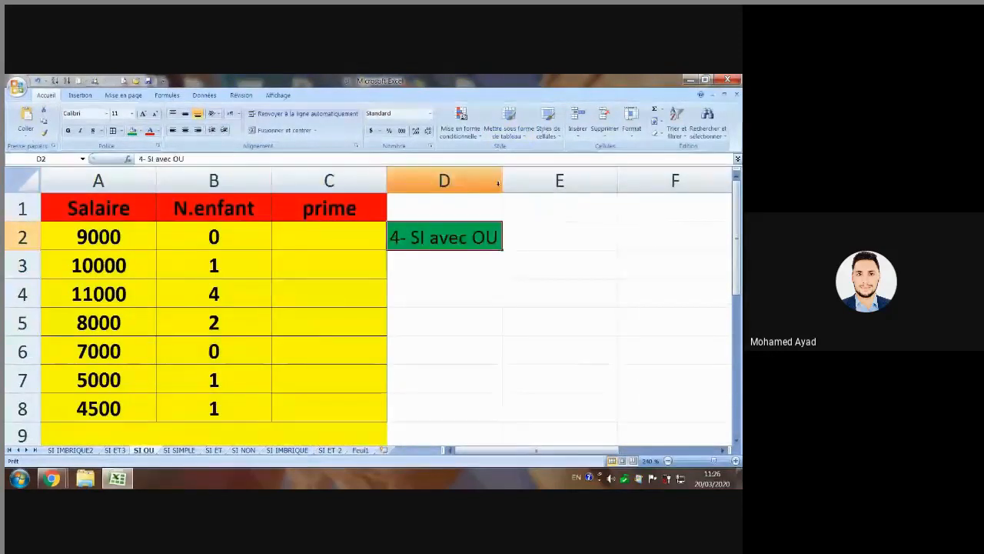
left_click(462, 260)
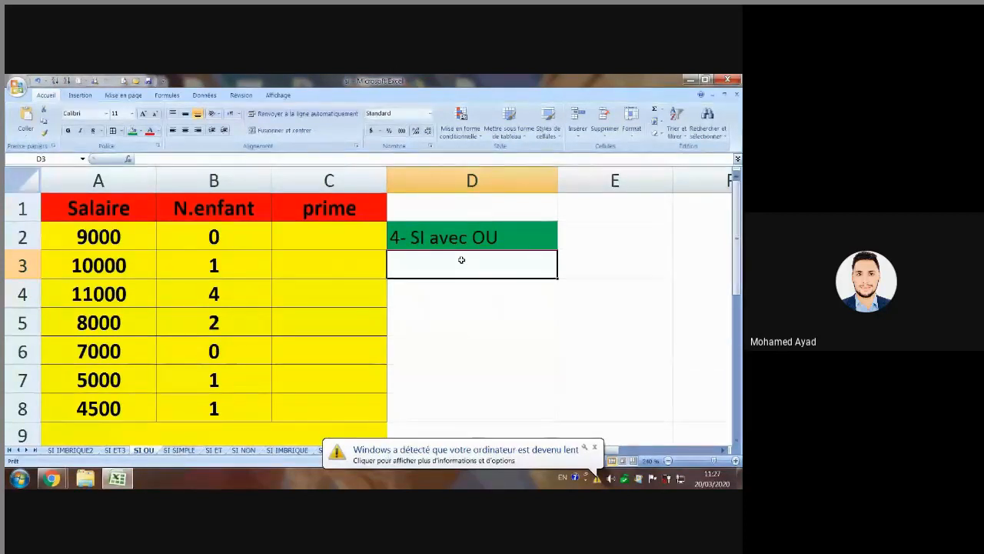
- Start an SI formula with a nested OU function in prime cell C2, with A2<8000 as the first condition followed by a separator
type("=")
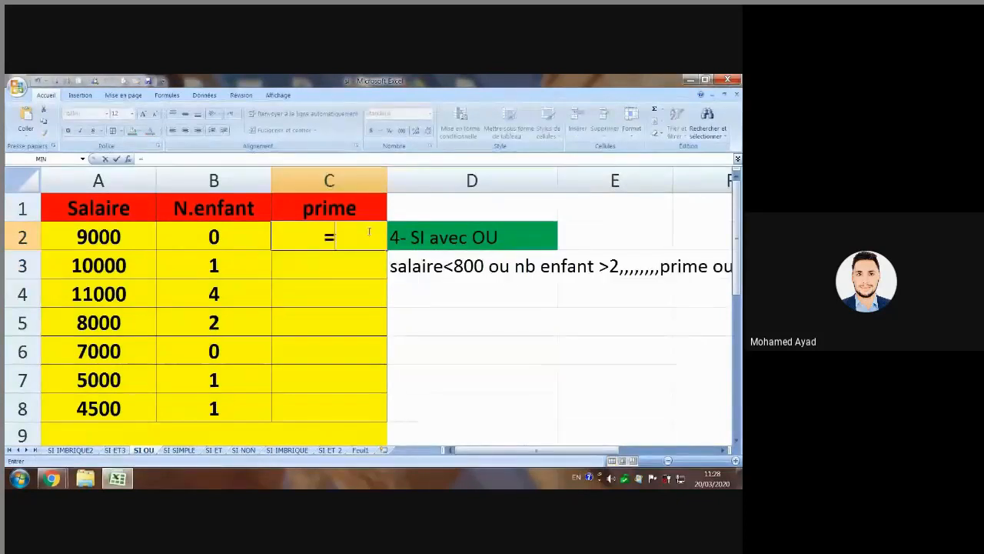
type("si")
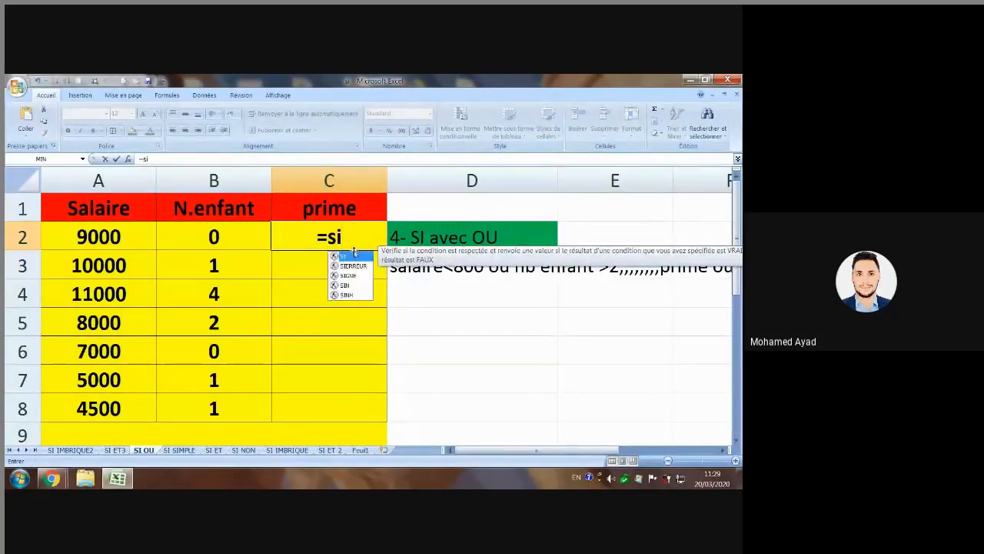
key("Tab")
type("ou")
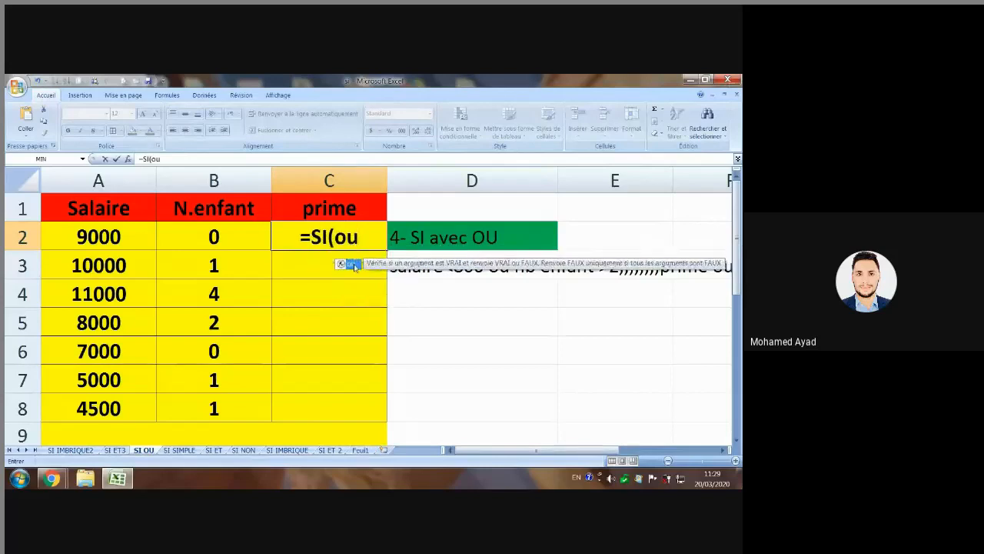
double_click(346, 264)
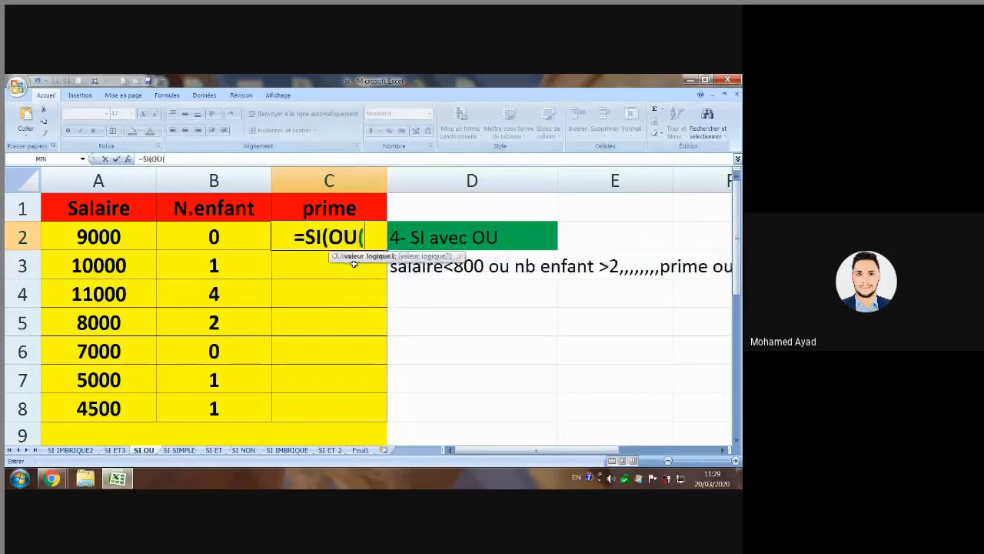
left_click(115, 238)
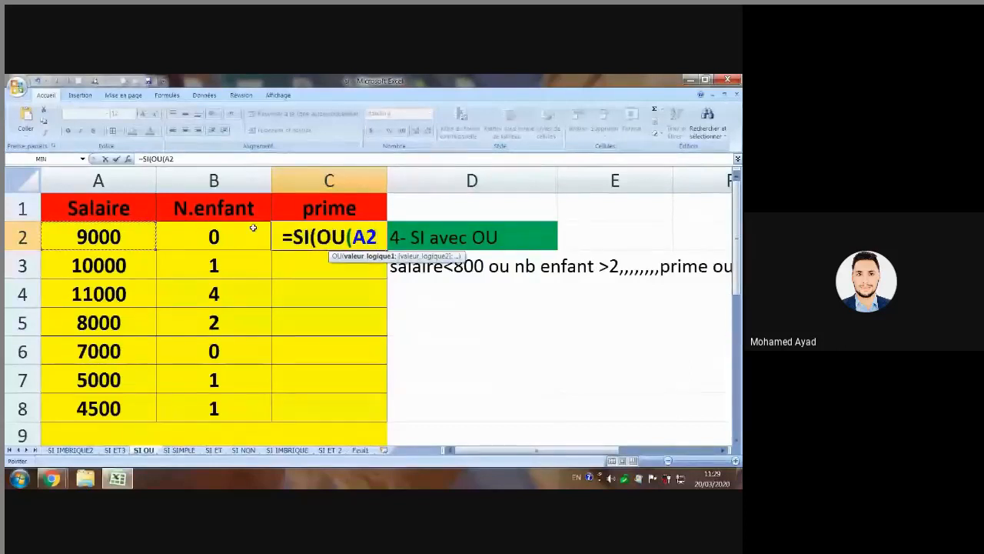
type("<8000;")
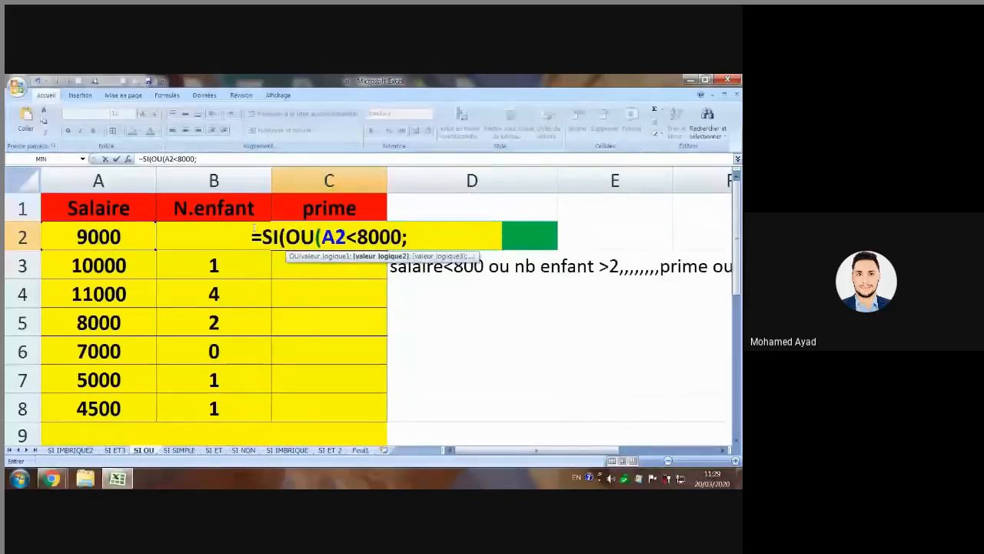
- Add B2>2 as the second OU condition in the C2 formula
left_click(122, 236)
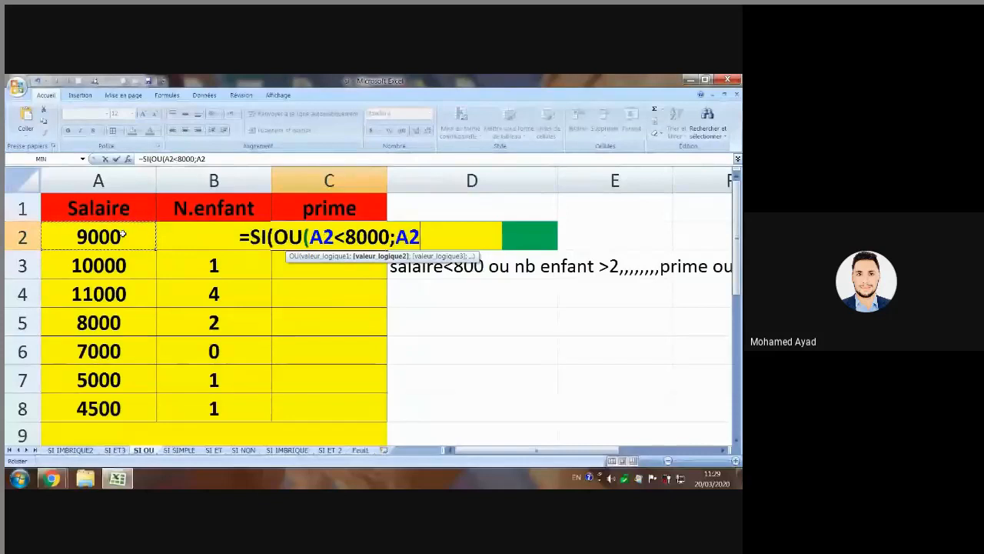
key("BackSpace")
key("BackSpace")
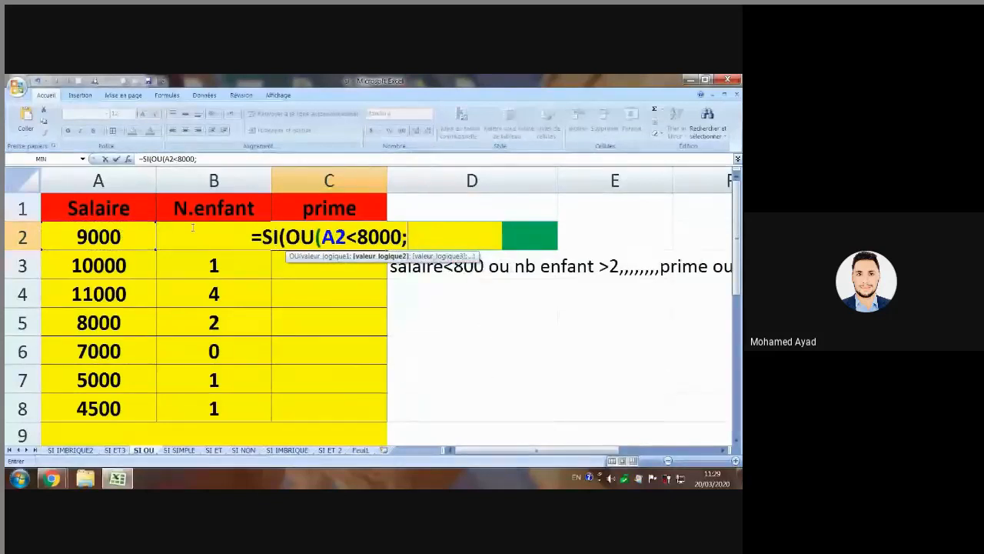
type("b2")
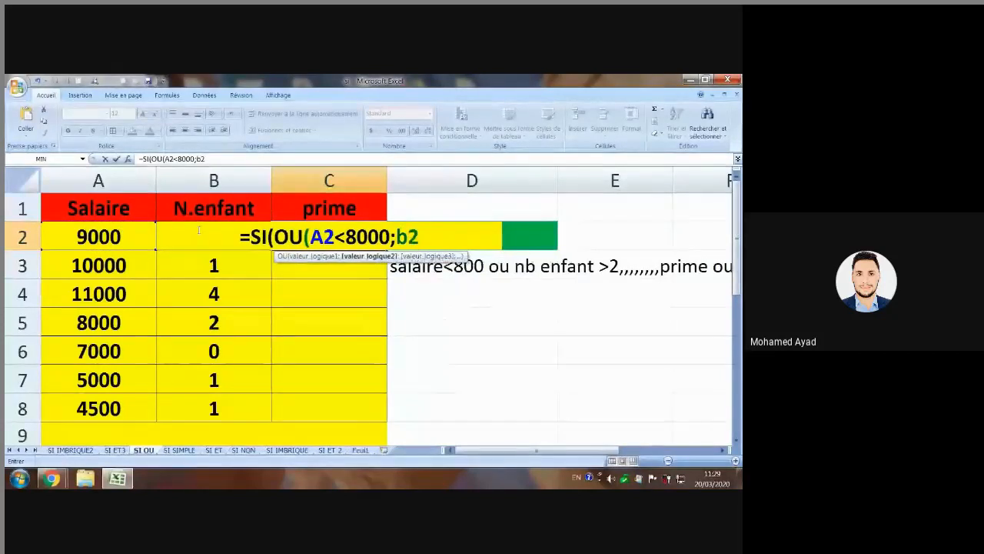
type(">2")
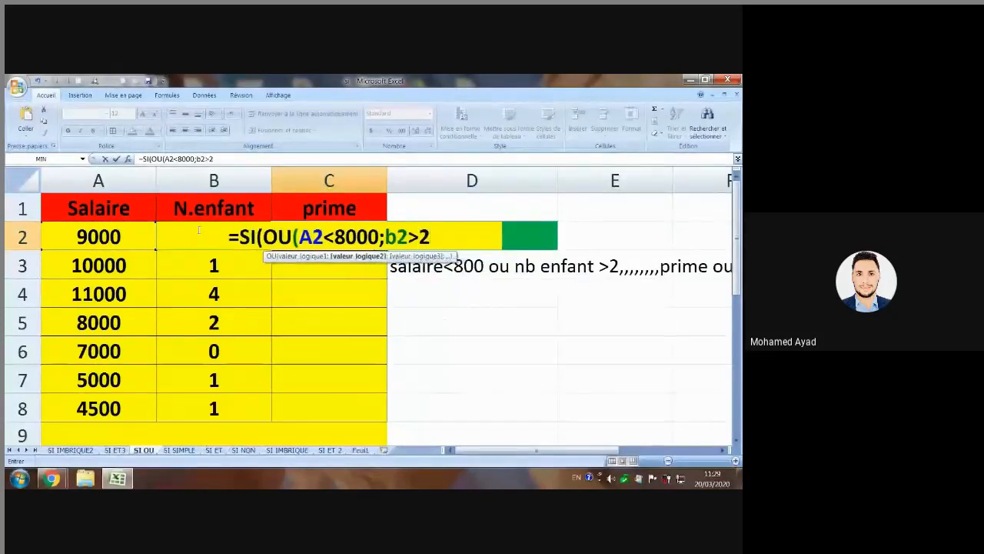
type("_")
key("BackSpace")
- Close the OU function, add "oui" if true and "non" if false, and enter the completed SI formula in C2
type(");\"oui")
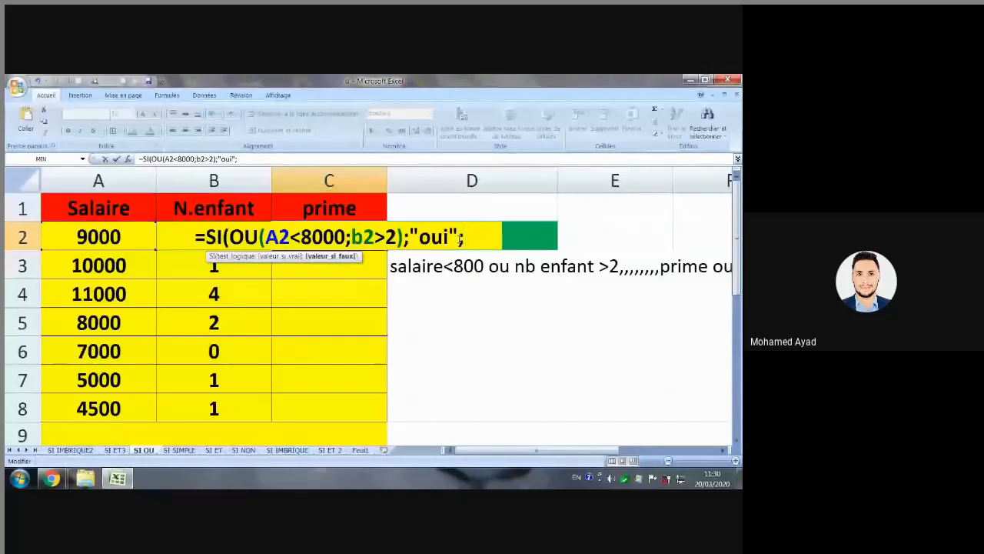
type("non")
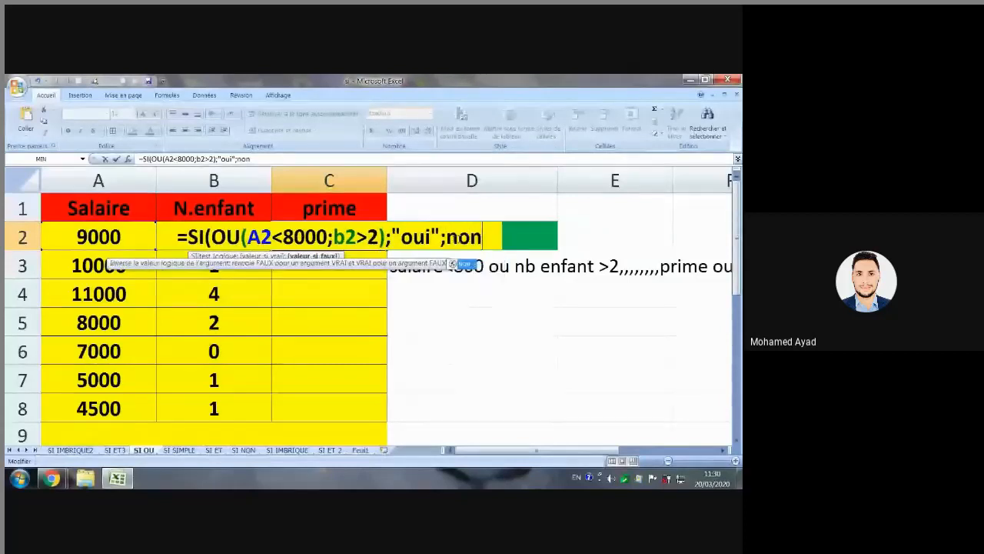
left_click(452, 237)
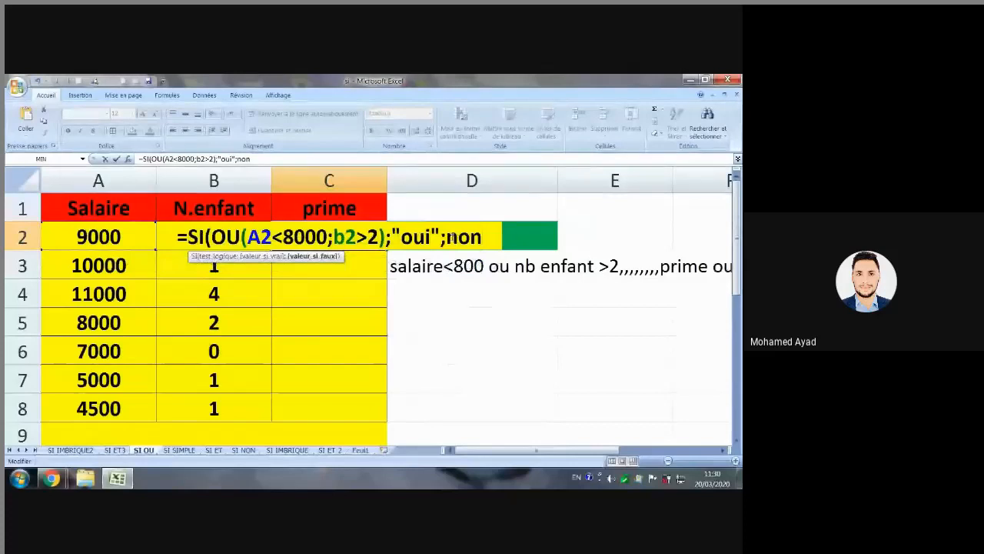
type("\"")
left_click(487, 237)
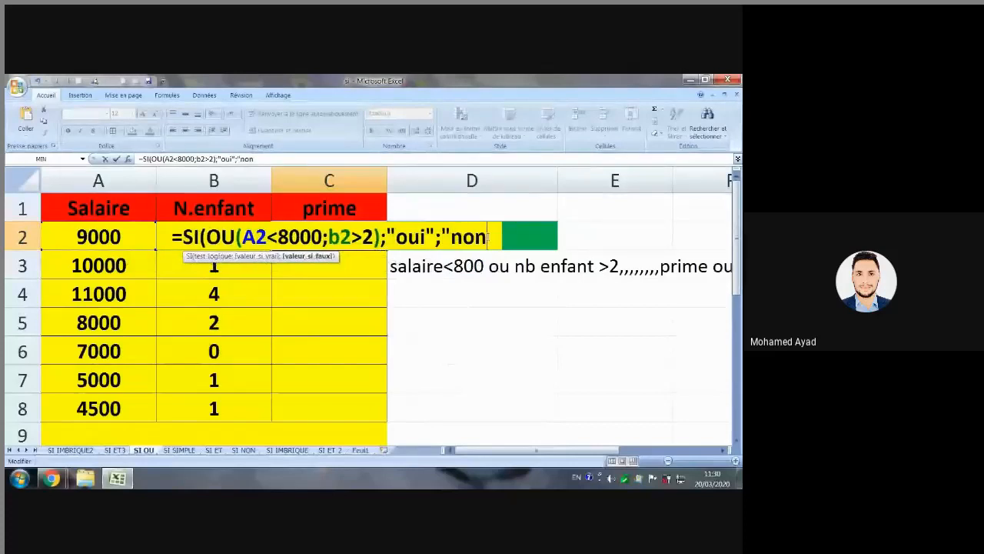
type("\"")
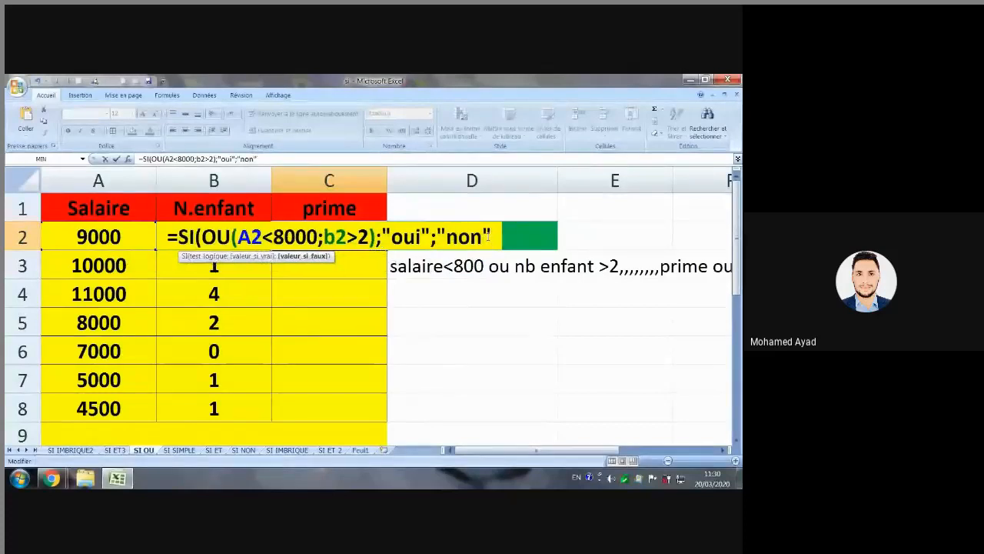
type(")")
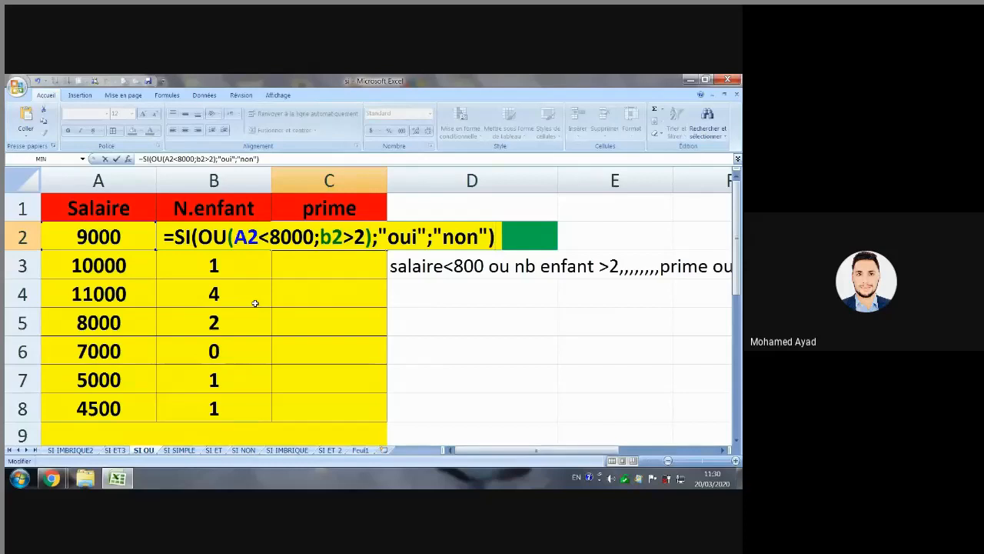
key("Return")
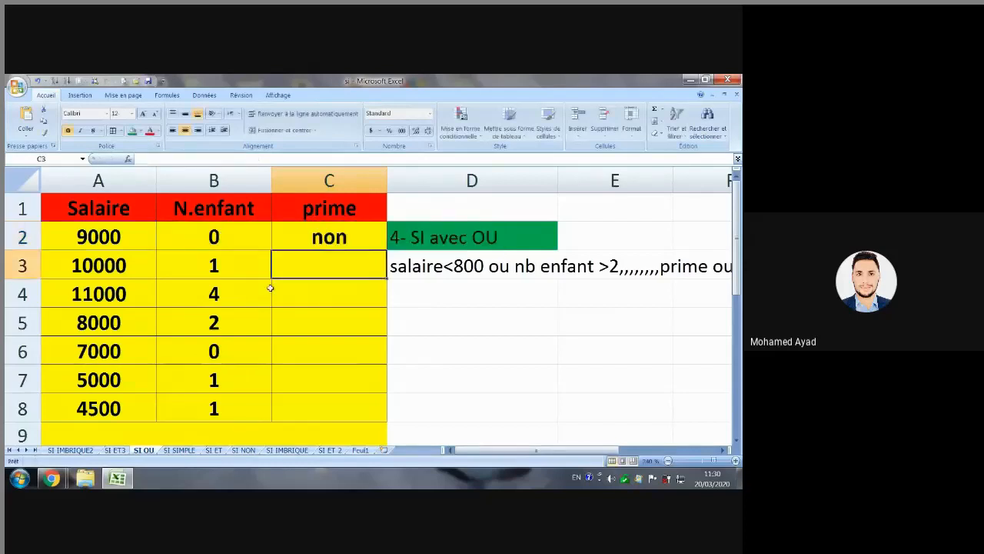
- Copy the SI/OU prime formula from C2 down through C8
left_click(314, 240)
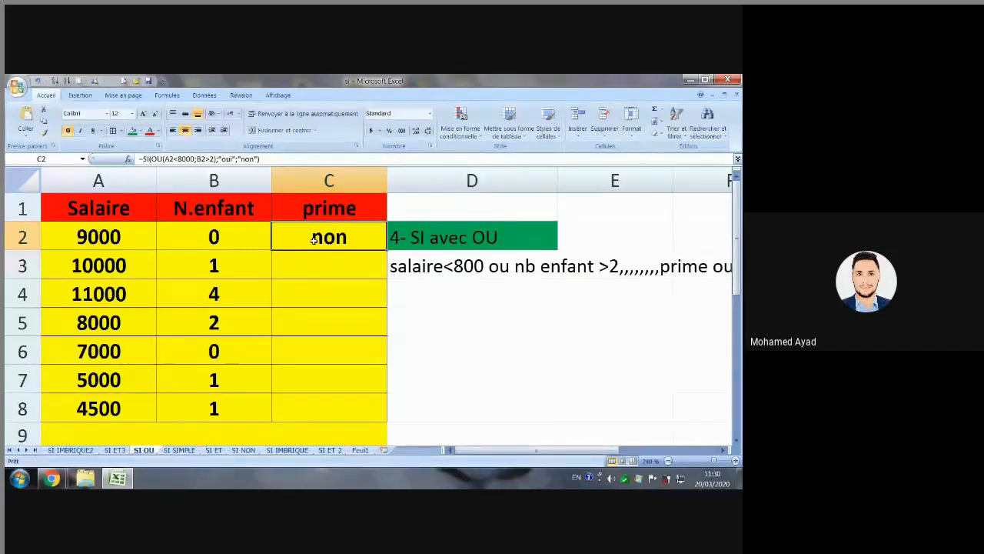
double_click(98, 237)
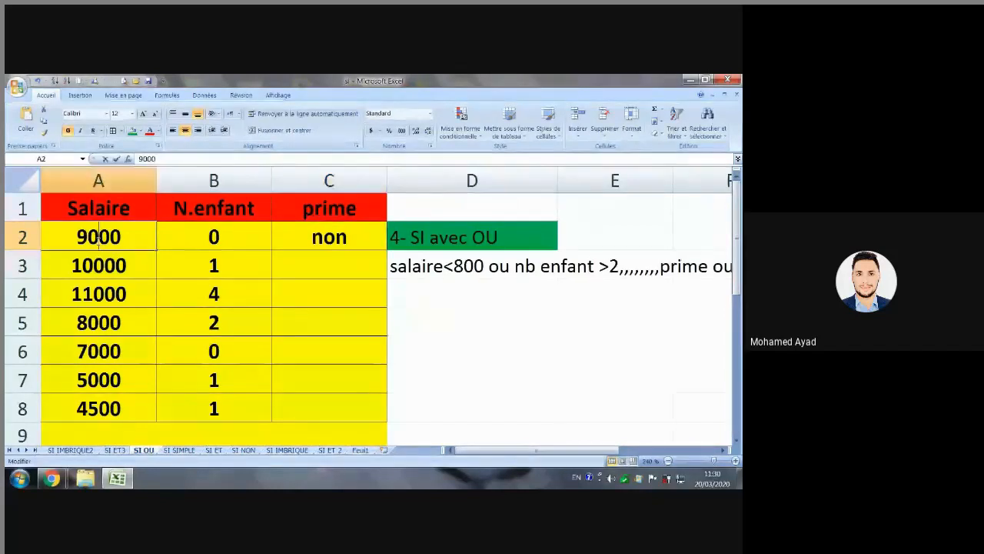
key("Escape")
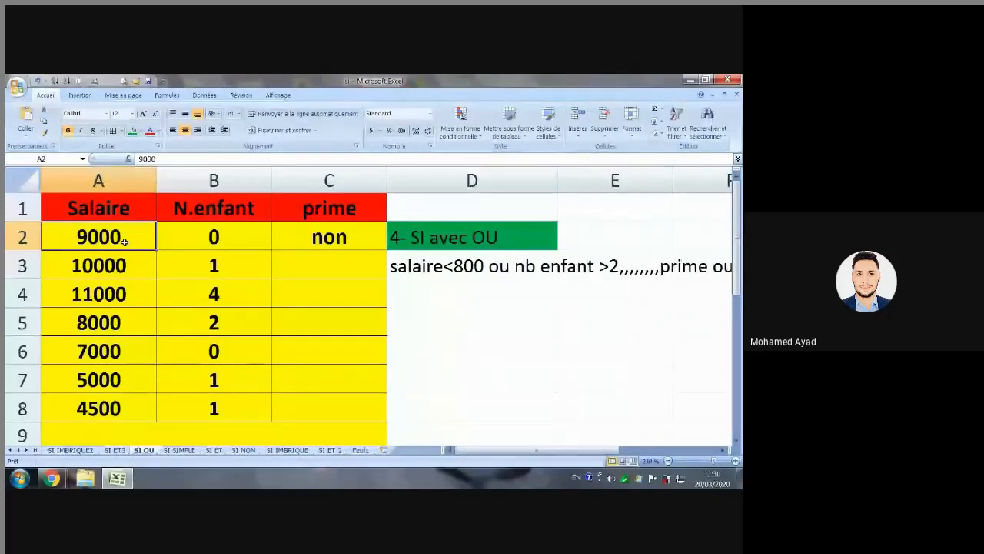
left_click(331, 239)
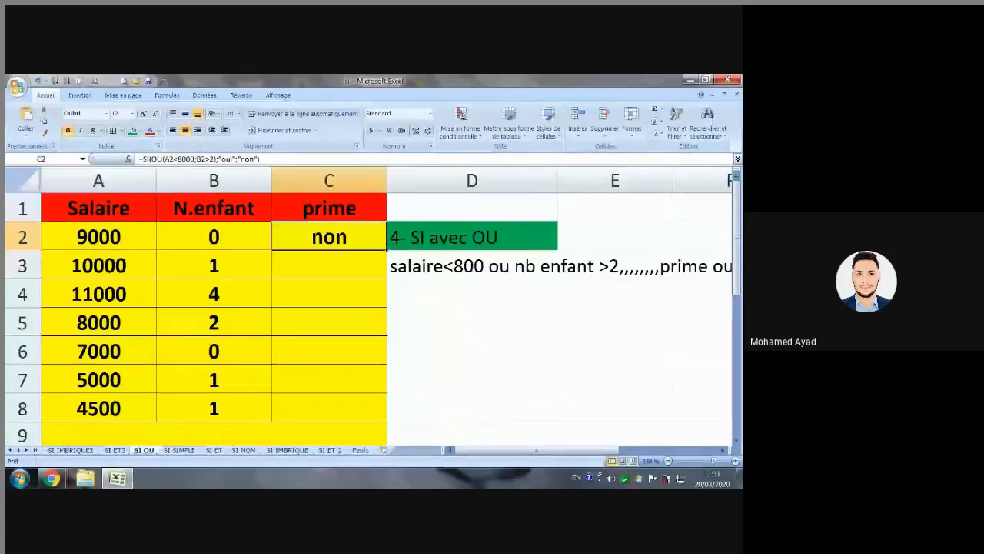
double_click(386, 249)
left_click(338, 296)
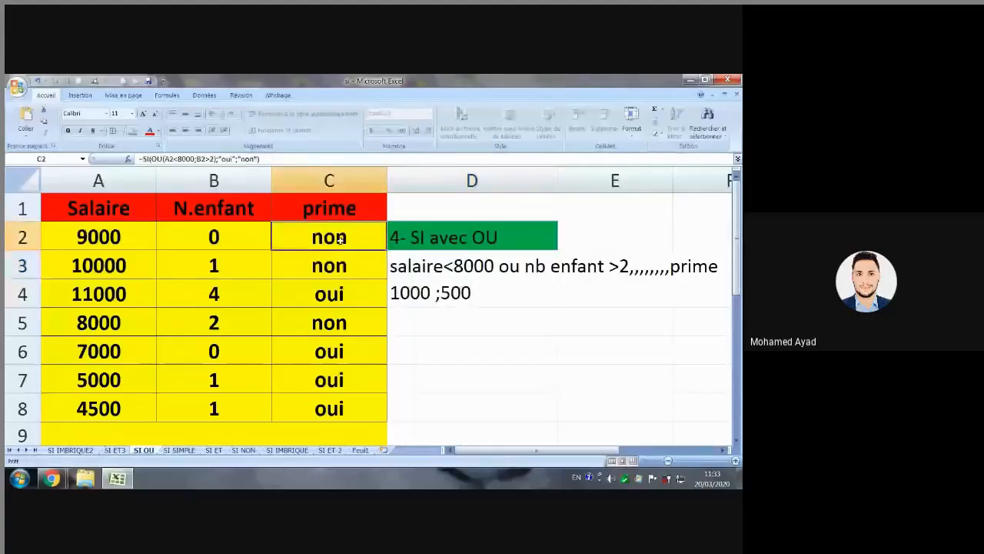
- Edit the prime formula in C2, replacing the value-if-true "oui" with 1000
double_click(339, 239)
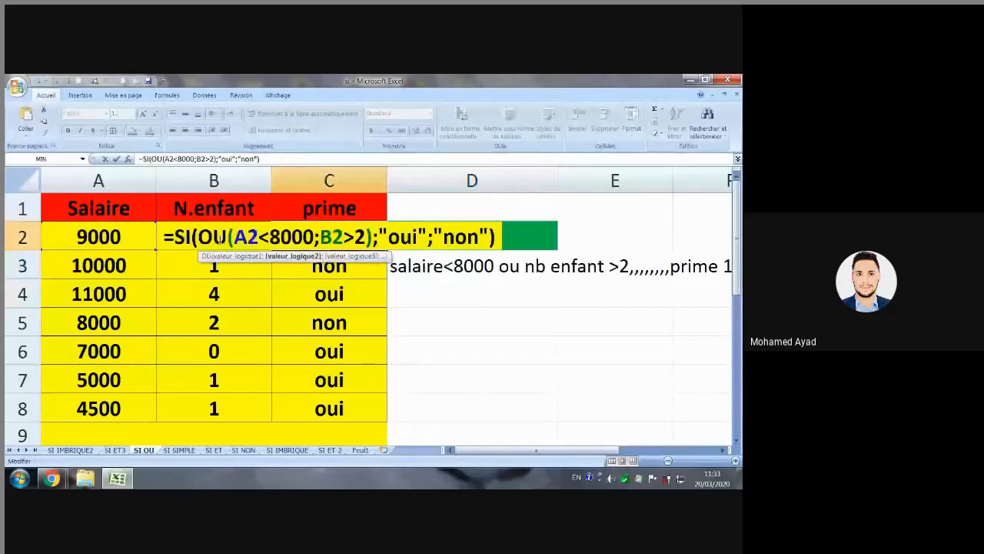
left_click(429, 237)
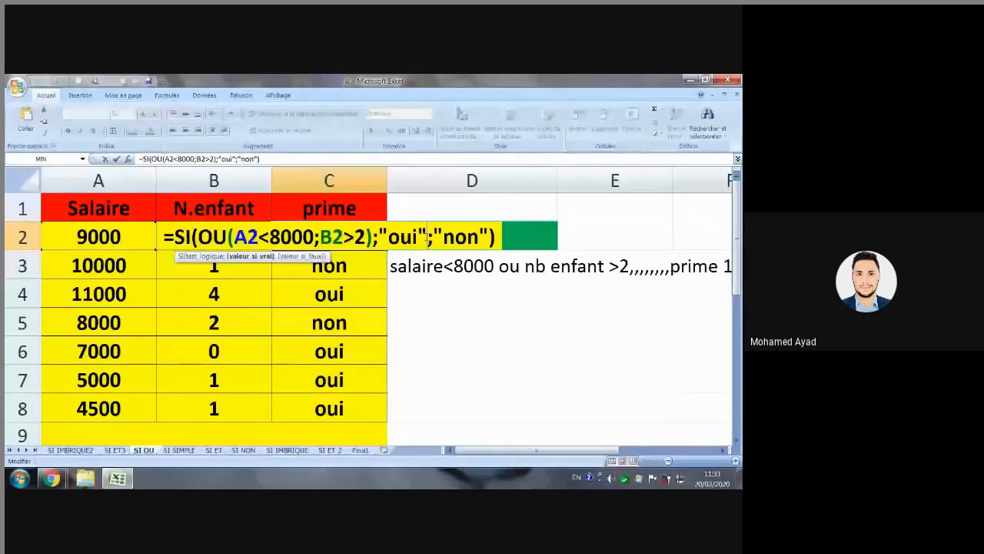
key("BackSpace")
key("BackSpace")
key("BackSpace")
key("BackSpace")
key("BackSpace")
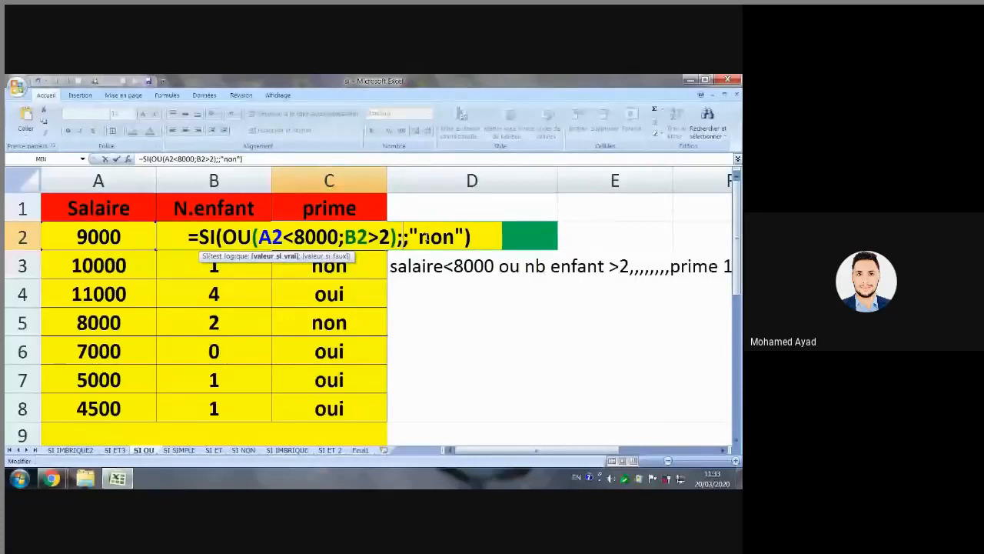
type("1000")
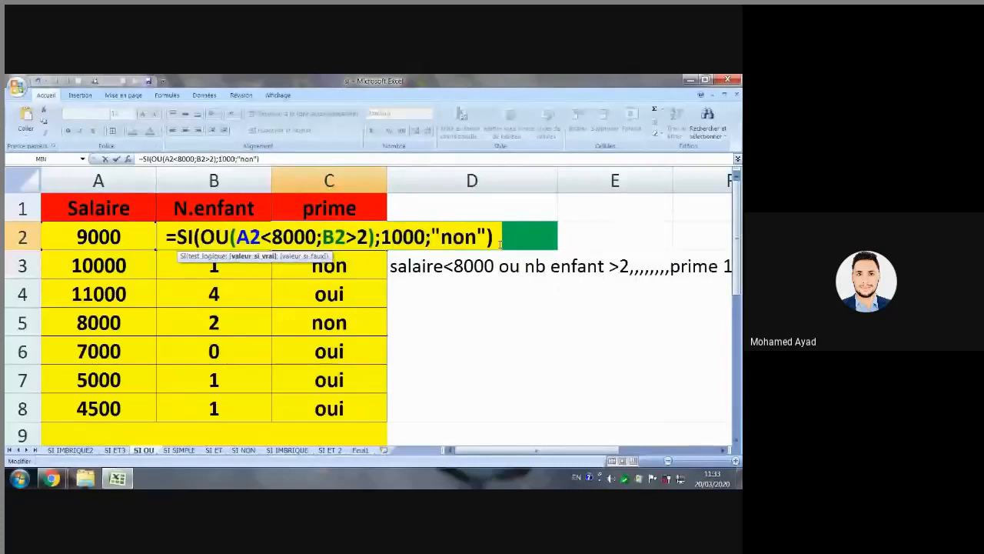
- Replace the value-if-false "non" with 500 in the C2 formula, enter it and fill it down through C8
key("BackSpace")
key("BackSpace")
key("BackSpace")
key("BackSpace")
key("BackSpace")
type("50")
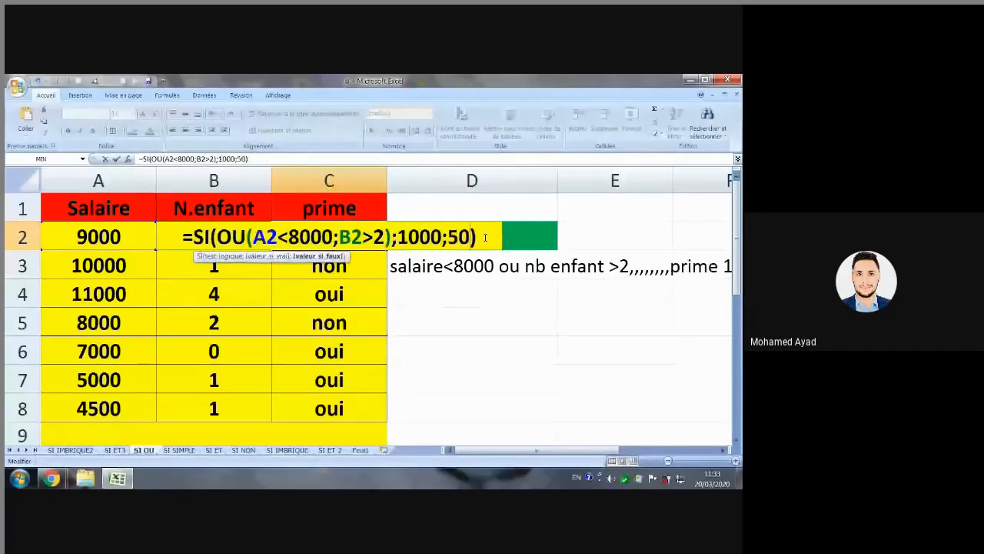
type("0")
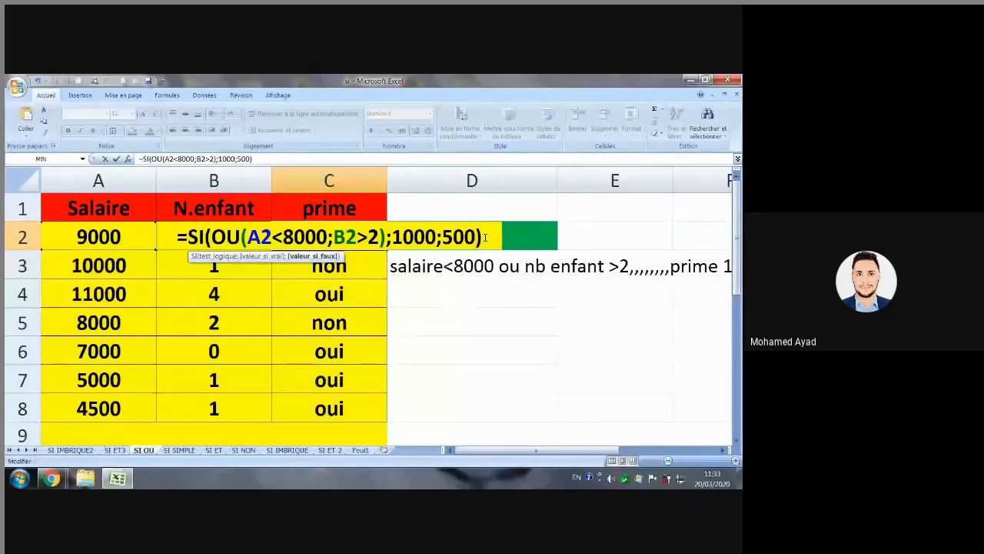
key("Return")
left_click(363, 235)
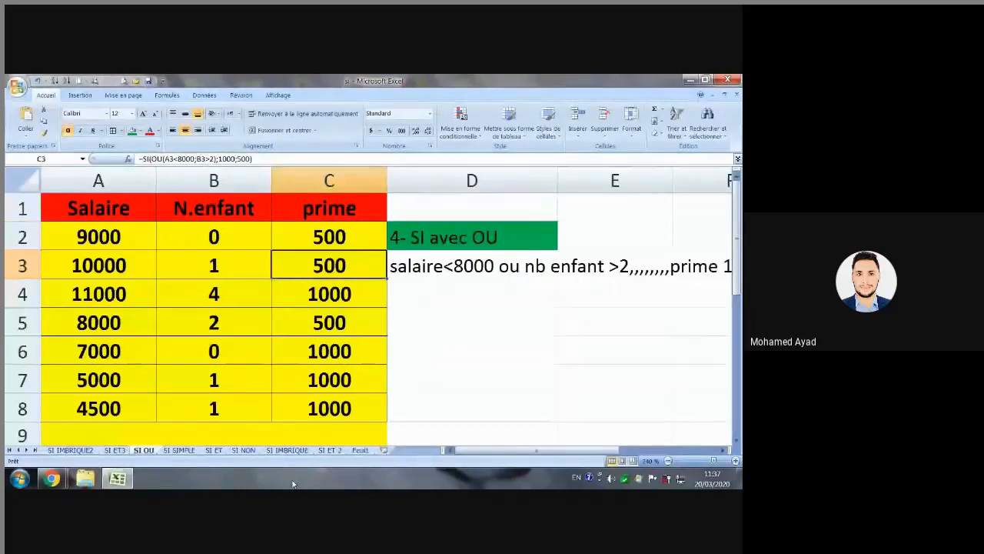
- Open the SI NON sheet and enter the title "5- SI avec NON" in cell C1
left_click(248, 452)
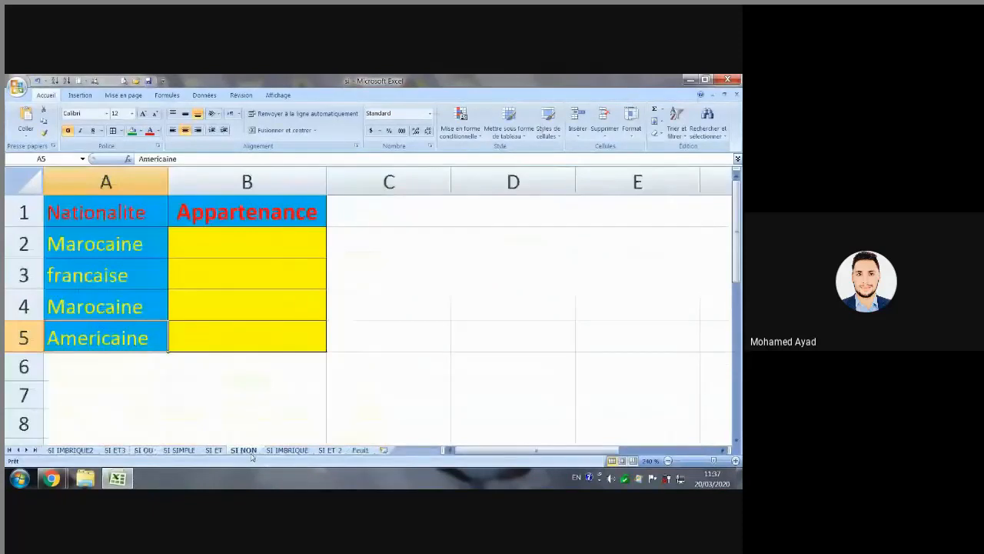
left_click(220, 245)
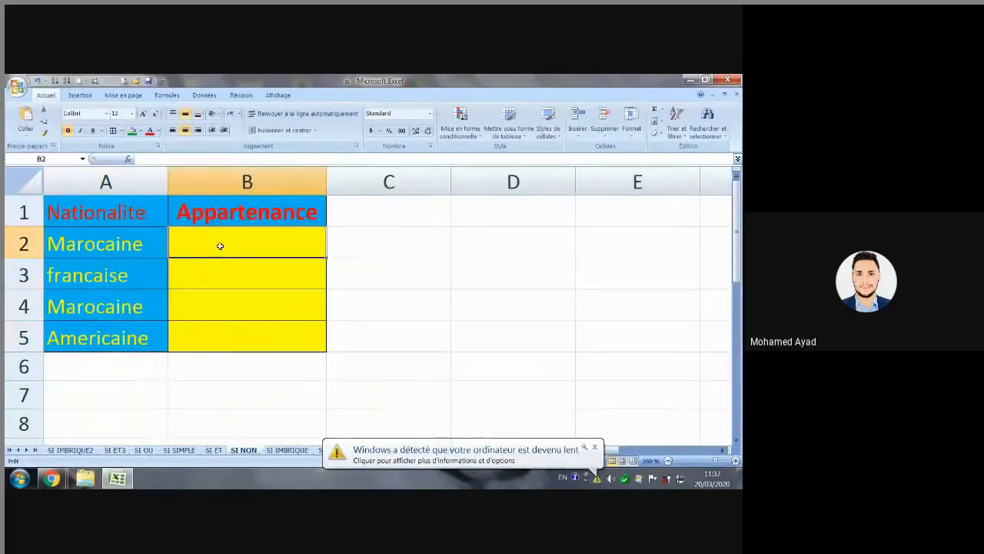
left_click(394, 214)
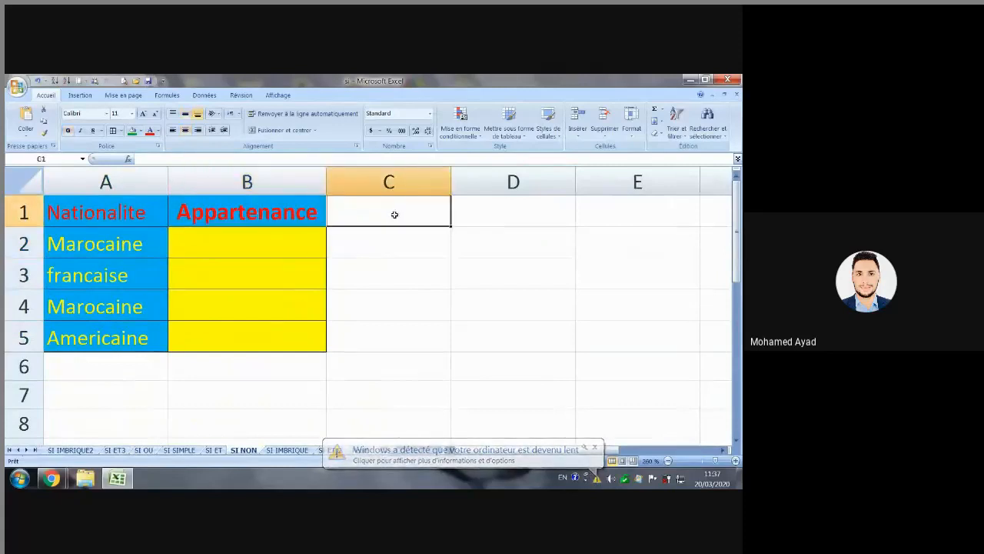
type("5- SI avec NON")
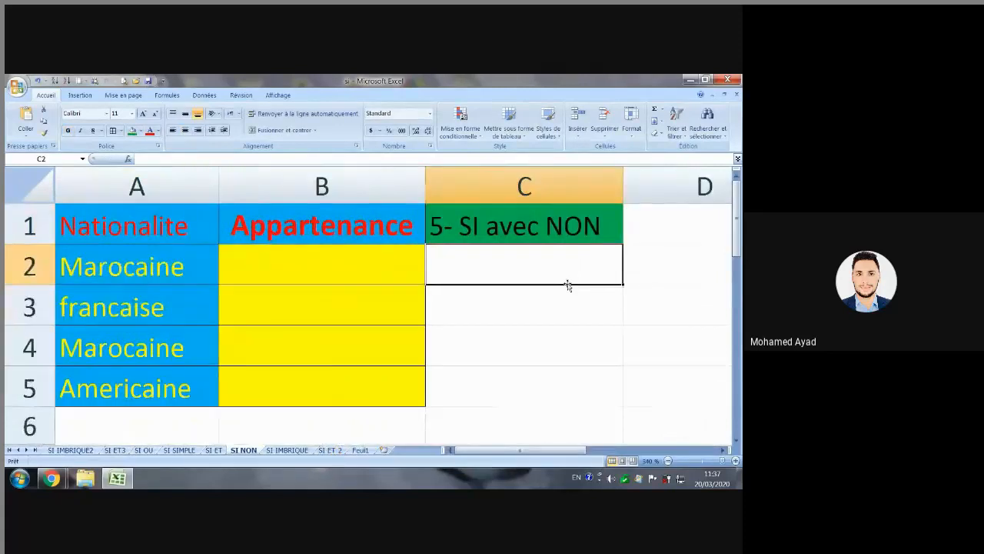